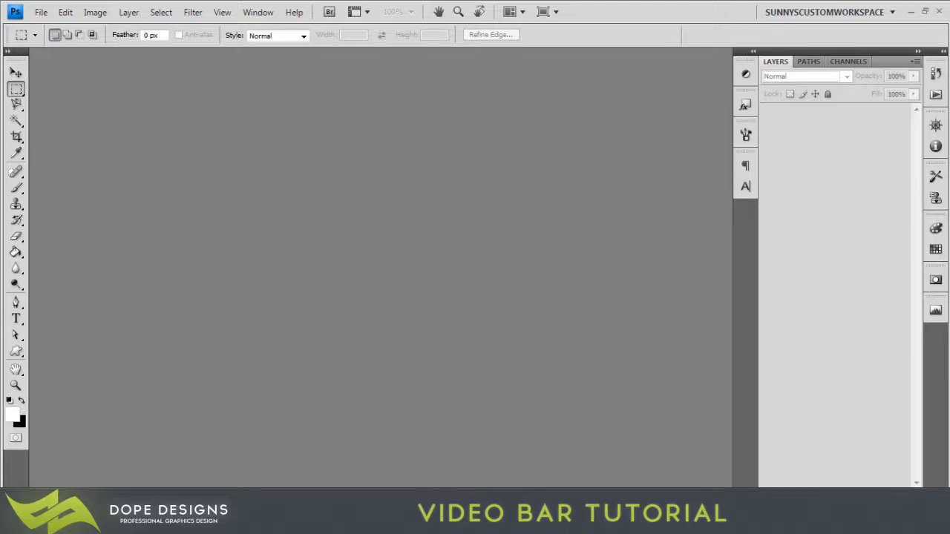
# Step: Review the earlier speedart reference video briefly before starting
pyautogui.hotkey('alt', 'Tab')
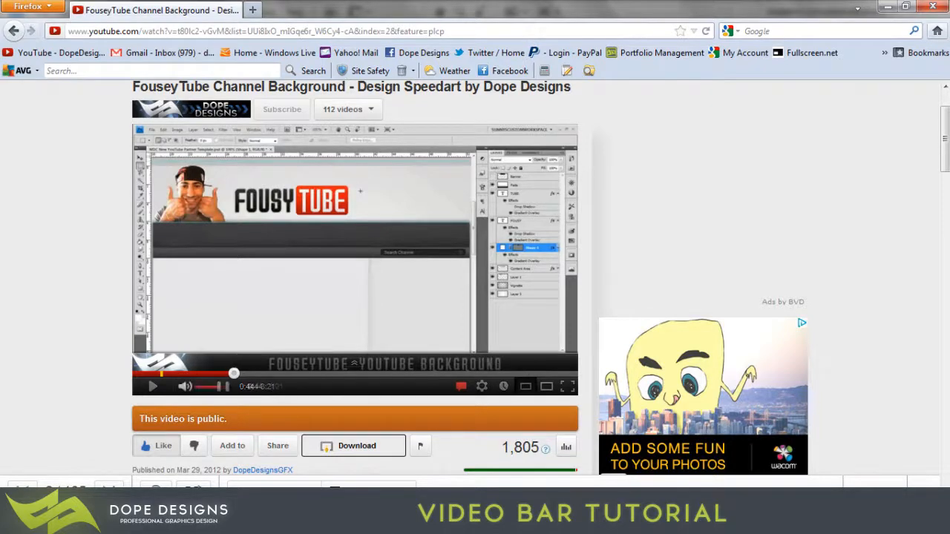
pyautogui.click(152, 386)
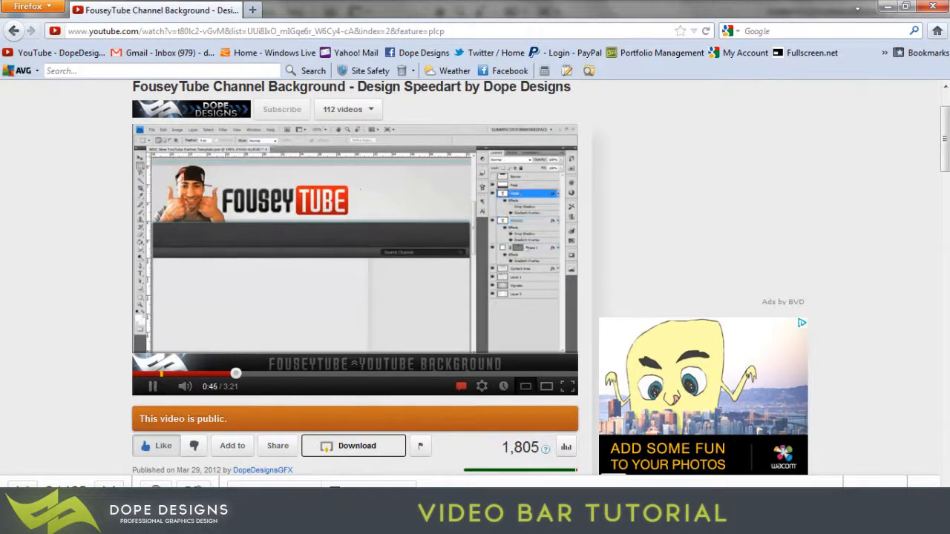
pyautogui.press('space')
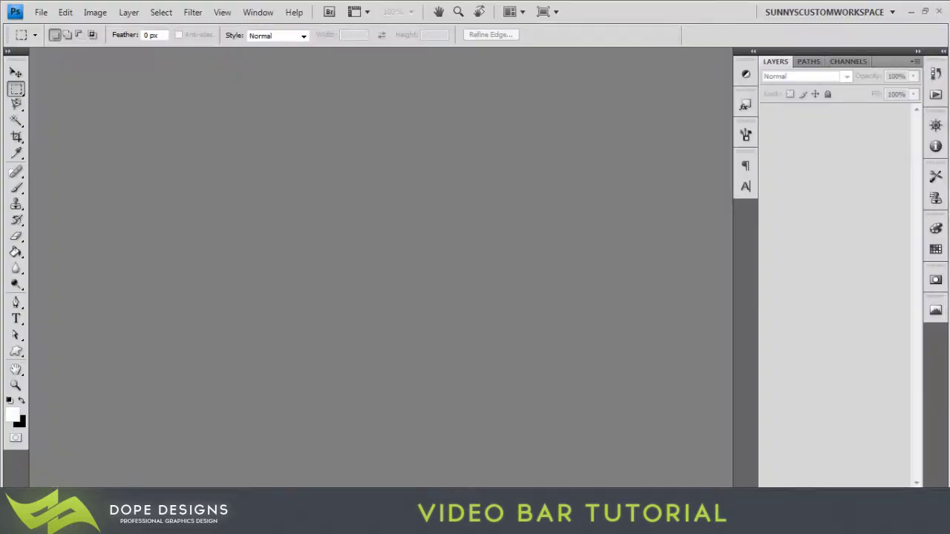
# Step: Create a new document 1920 pixels wide by 105 pixels high
pyautogui.click(41, 12)
pyautogui.click(51, 23)
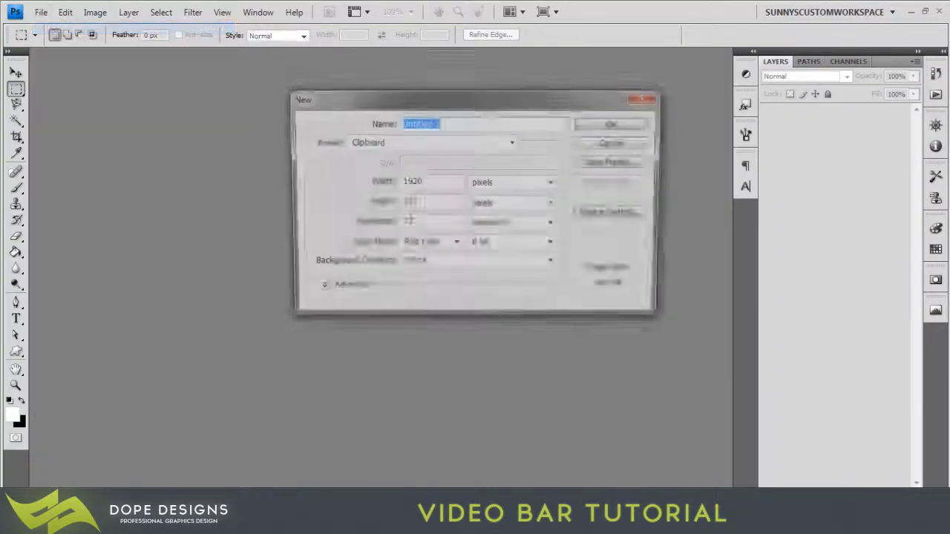
pyautogui.press('Tab')
pyautogui.press('Tab')
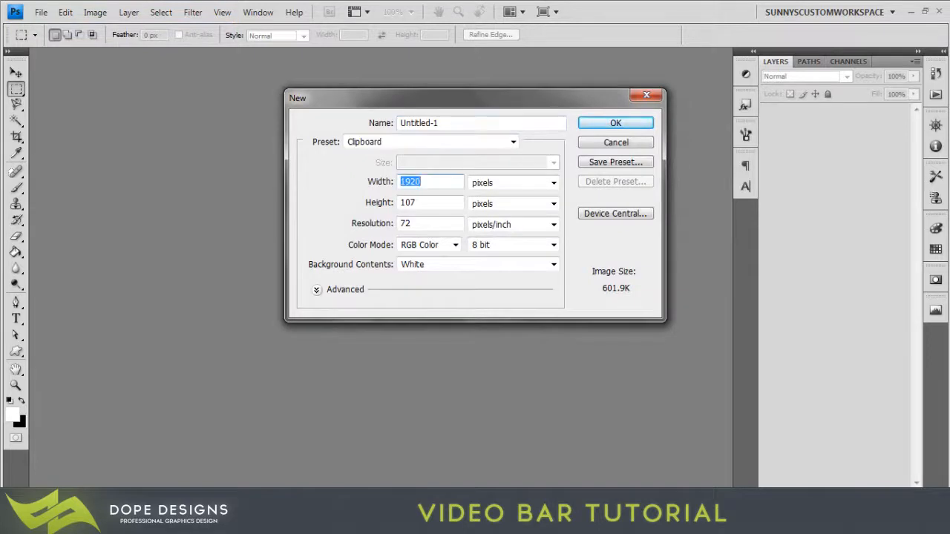
pyautogui.write('1920')
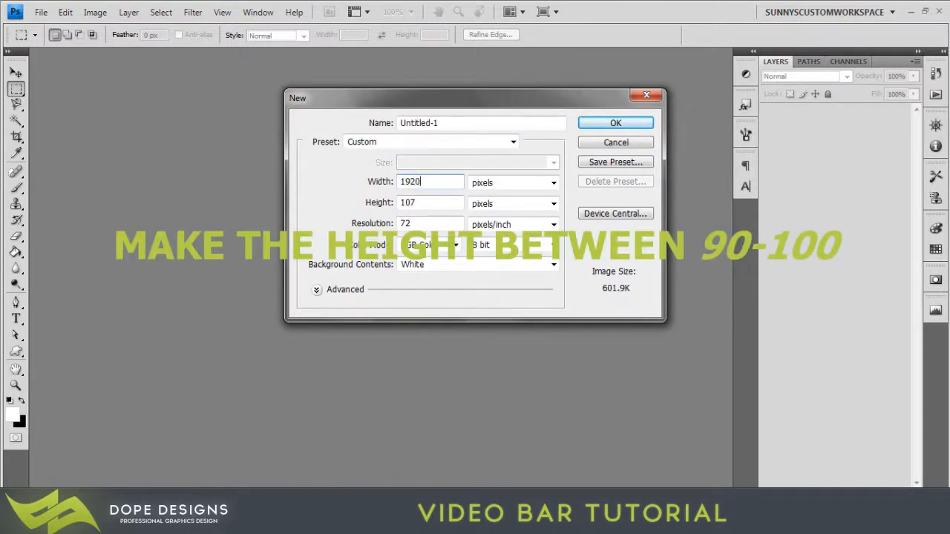
pyautogui.press('Tab')
pyautogui.press('Tab')
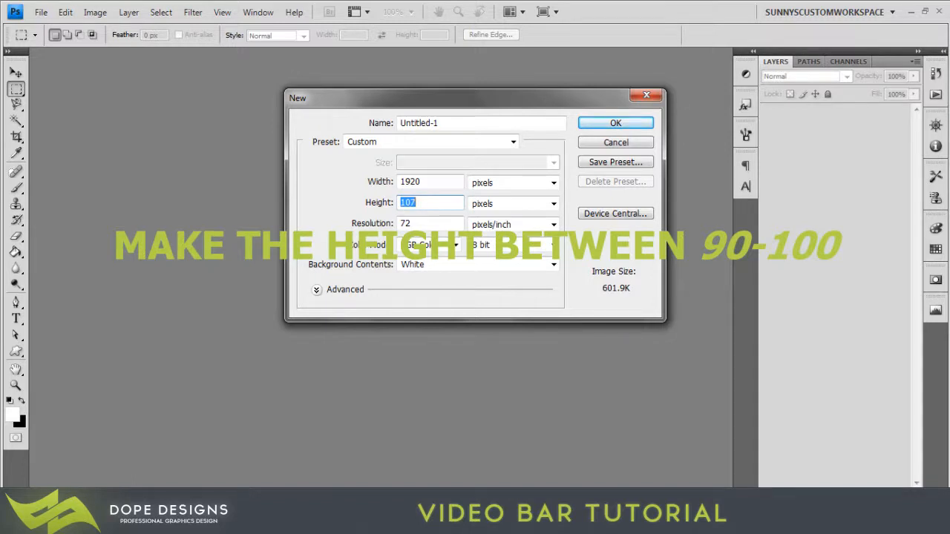
pyautogui.write('105')
pyautogui.press('Return')
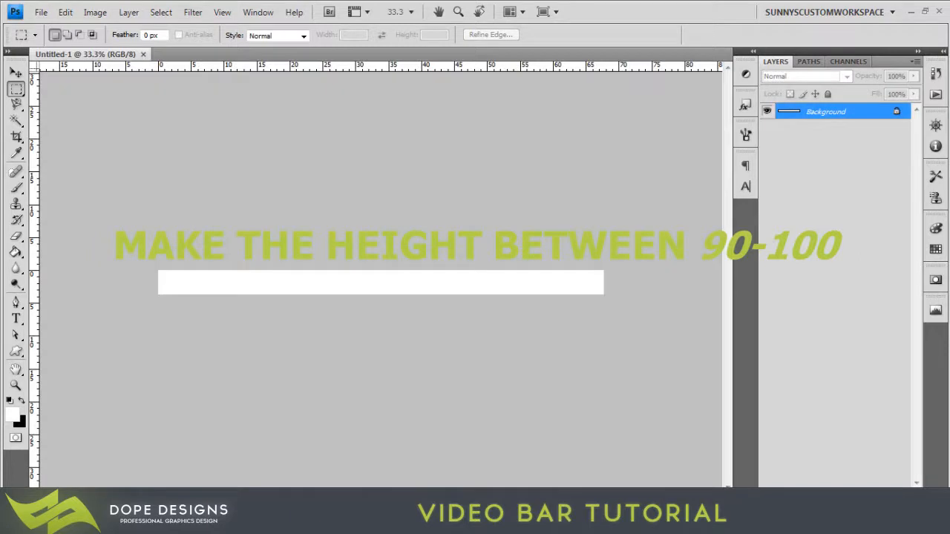
# Step: Convert the Background to Layer 0 and clear the whole canvas to transparency
pyautogui.hotkey('ctrl', 'shift', 'n')
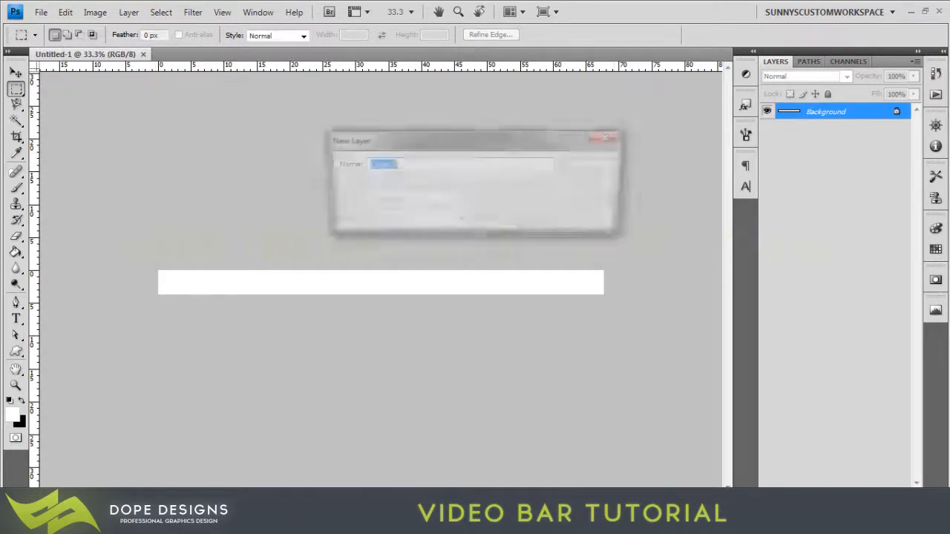
pyautogui.press('Return')
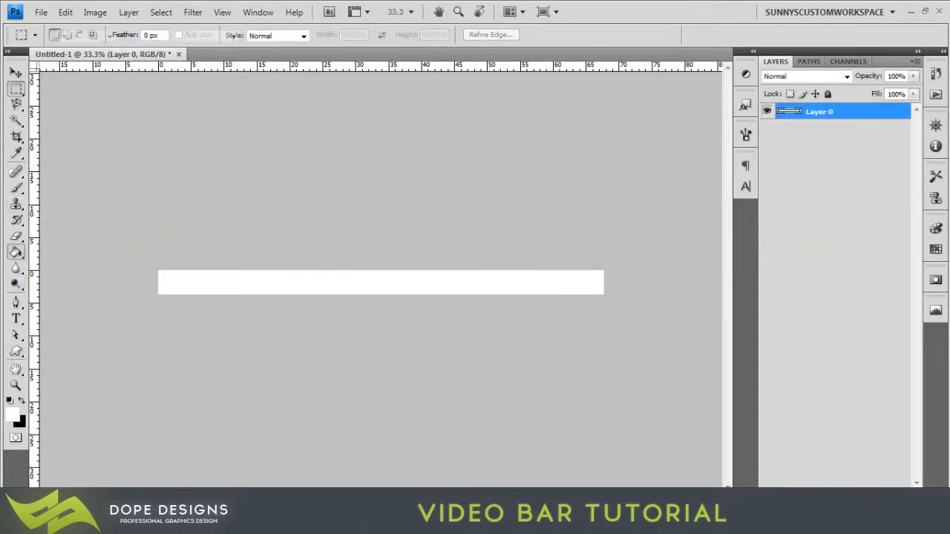
pyautogui.click(16, 252)
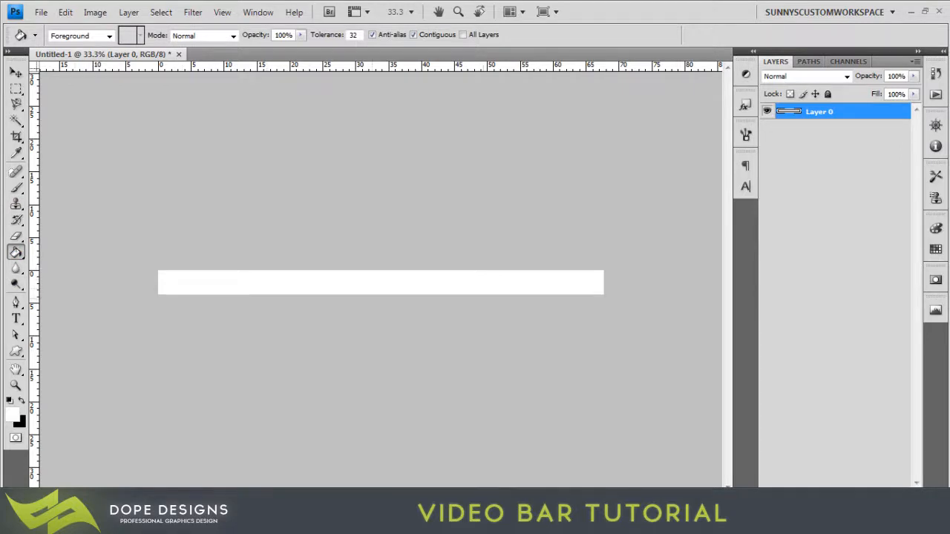
pyautogui.hotkey('ctrl', 'a')
pyautogui.press('Delete')
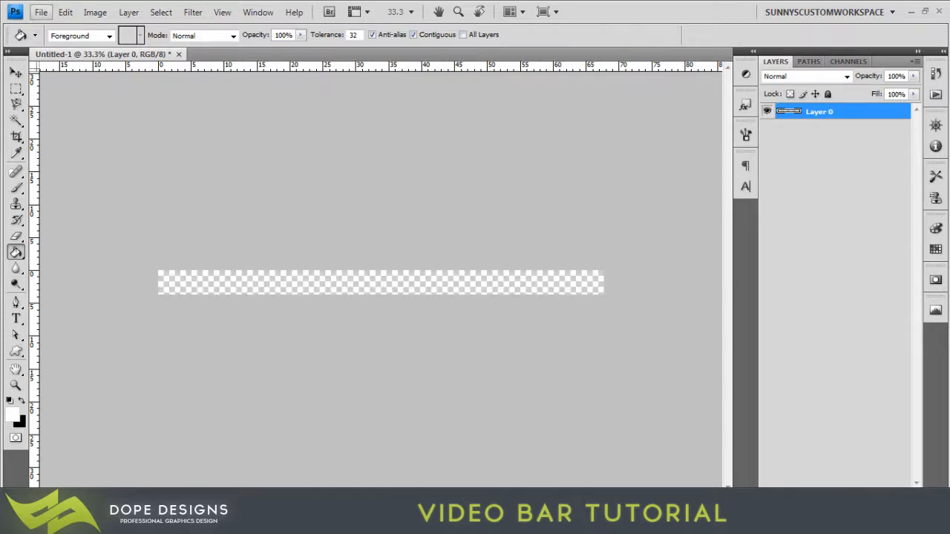
# Step: Create a second new document, 1920 by 1080 pixels with a white background
pyautogui.click(41, 11)
pyautogui.click(52, 41)
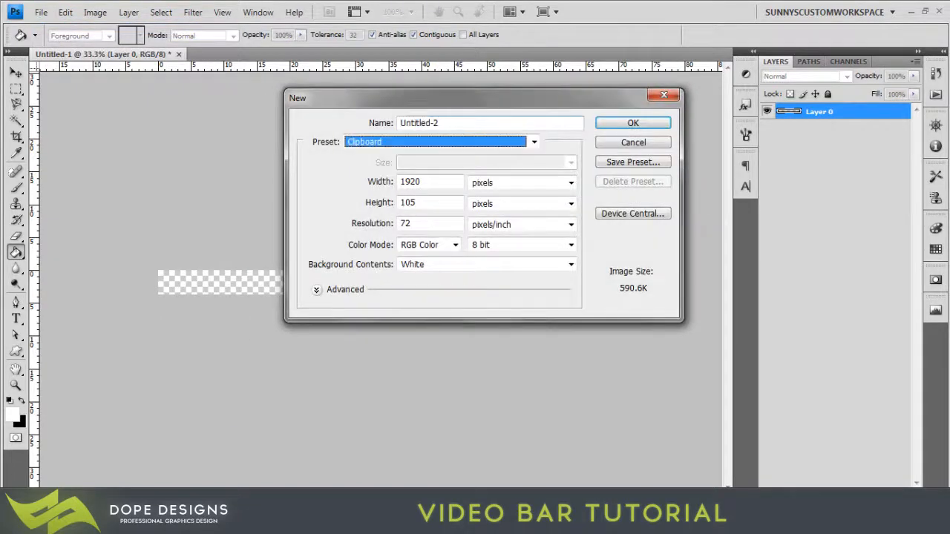
pyautogui.press('Tab')
pyautogui.press('Tab')
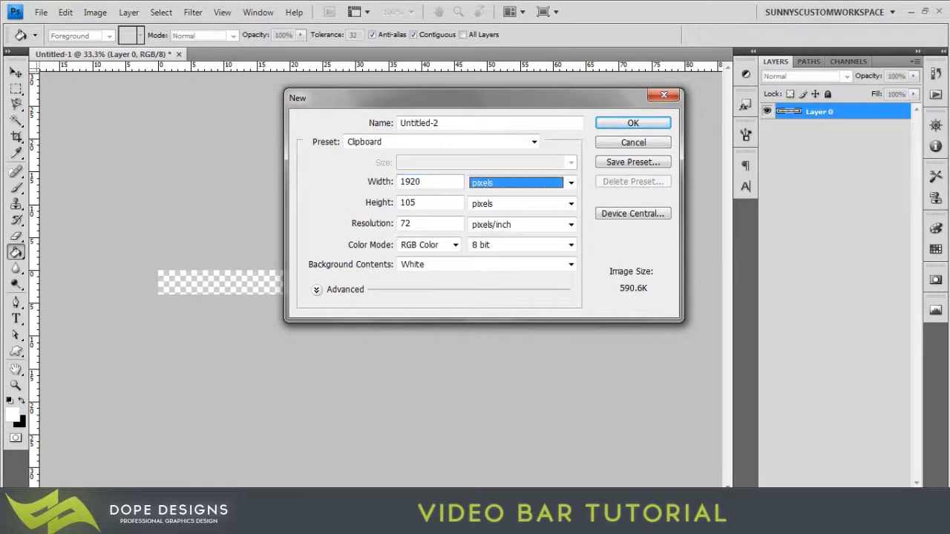
pyautogui.press('Tab')
pyautogui.write('108')
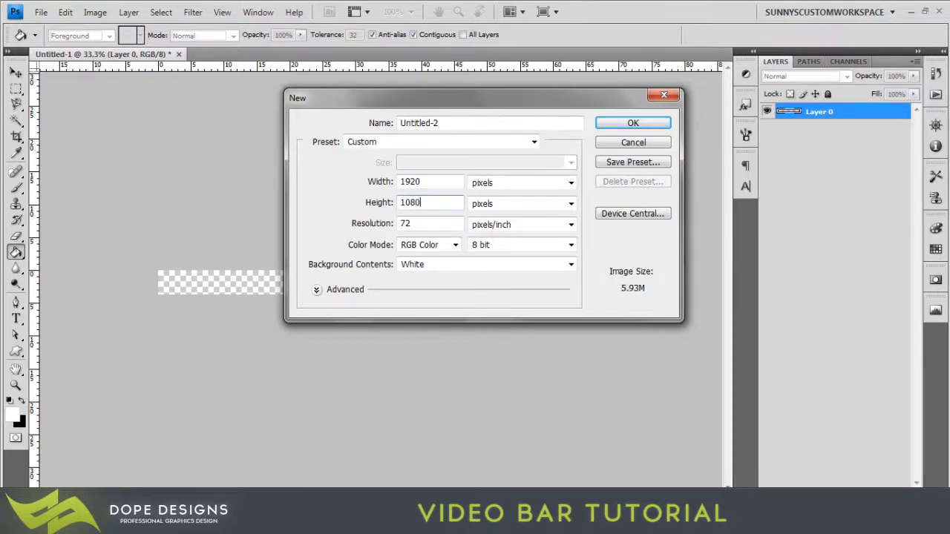
pyautogui.write('0')
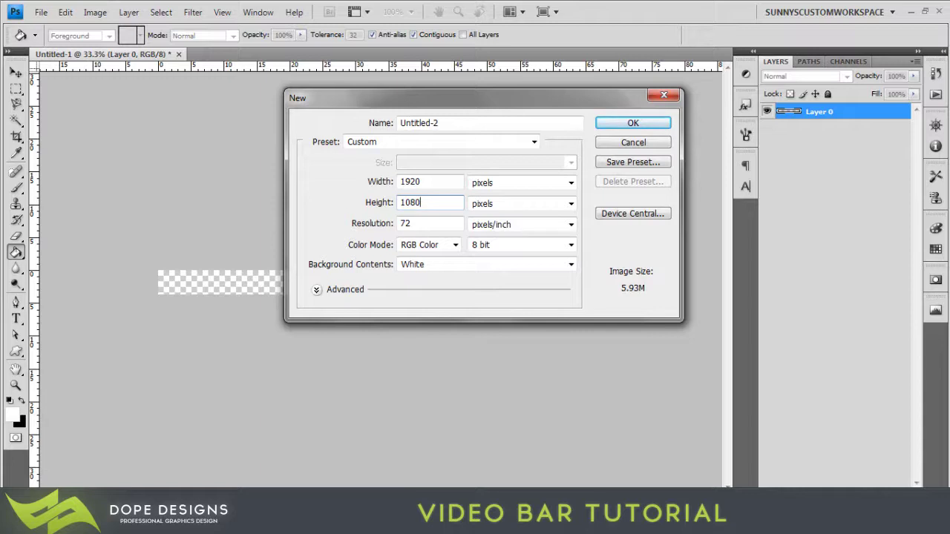
pyautogui.press('Return')
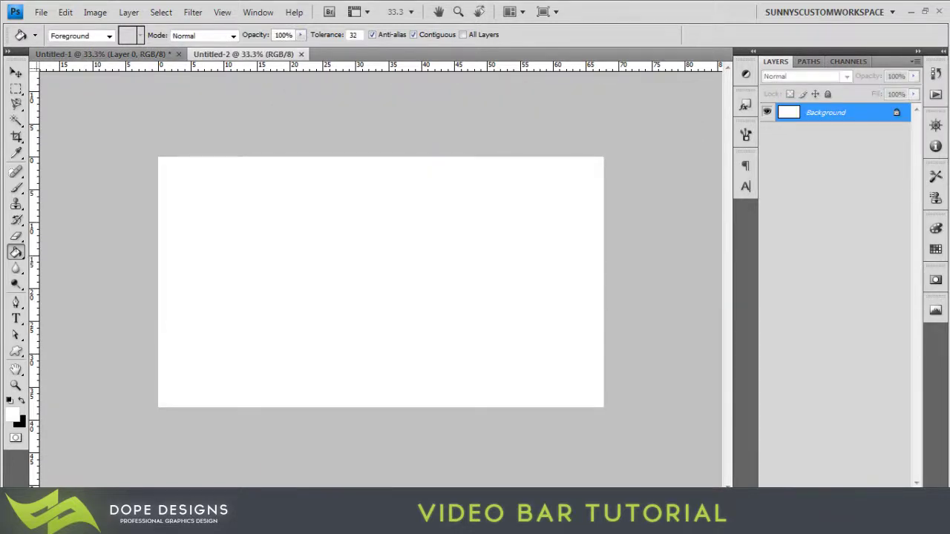
# Step: Add a new layer, set black as foreground, and undo an accidental full black fill
pyautogui.hotkey('ctrl', 'shift', 'n')
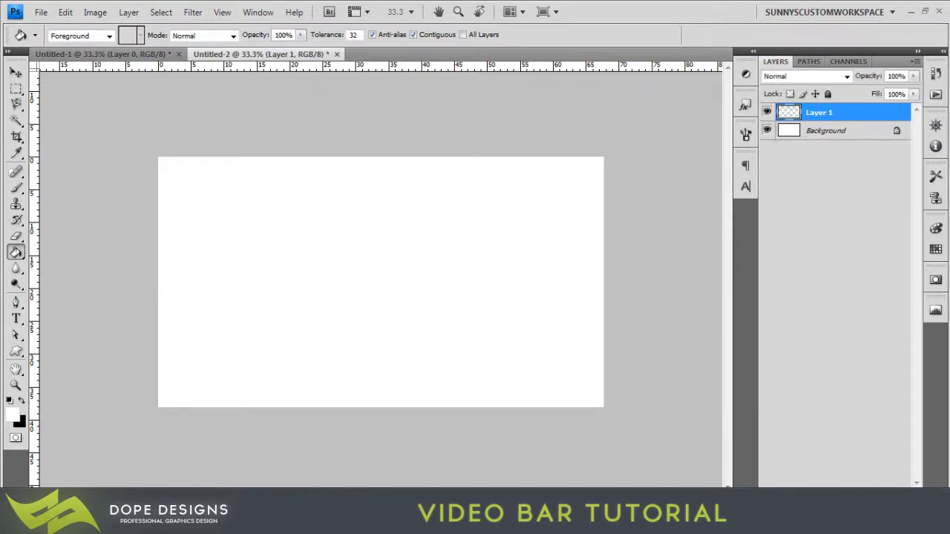
pyautogui.press('x')
pyautogui.hotkey('alt', 'BackSpace')
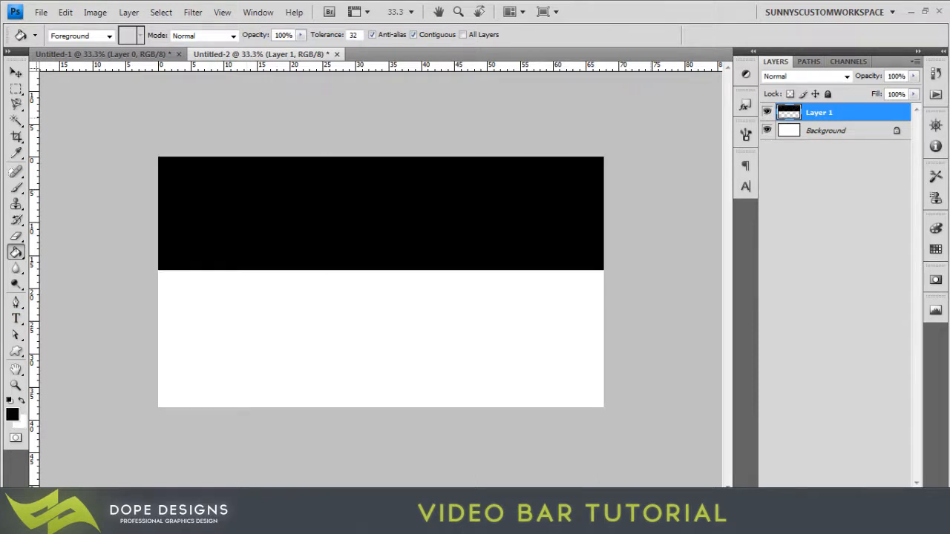
pyautogui.hotkey('ctrl', 'z')
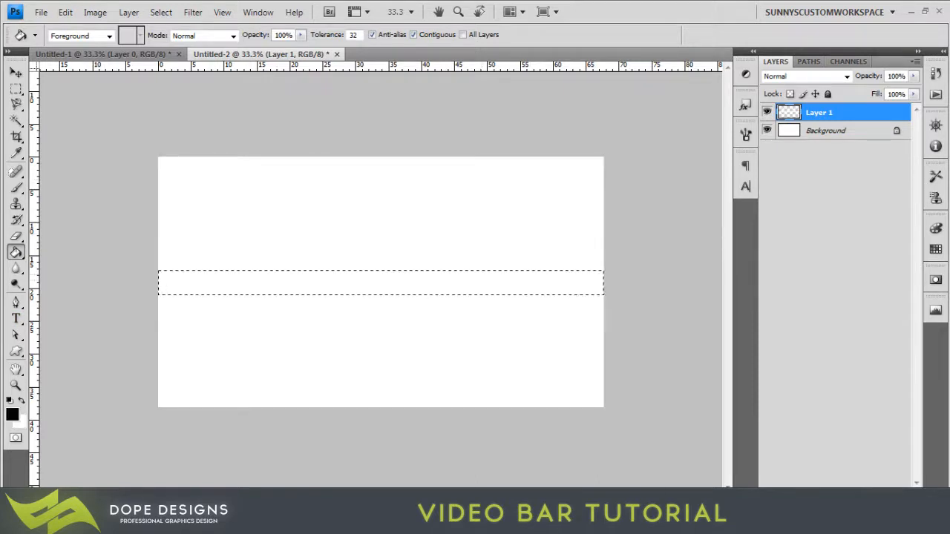
# Step: Fill a thin middle band with black on the new layer and deselect it
pyautogui.hotkey('alt', 'BackSpace')
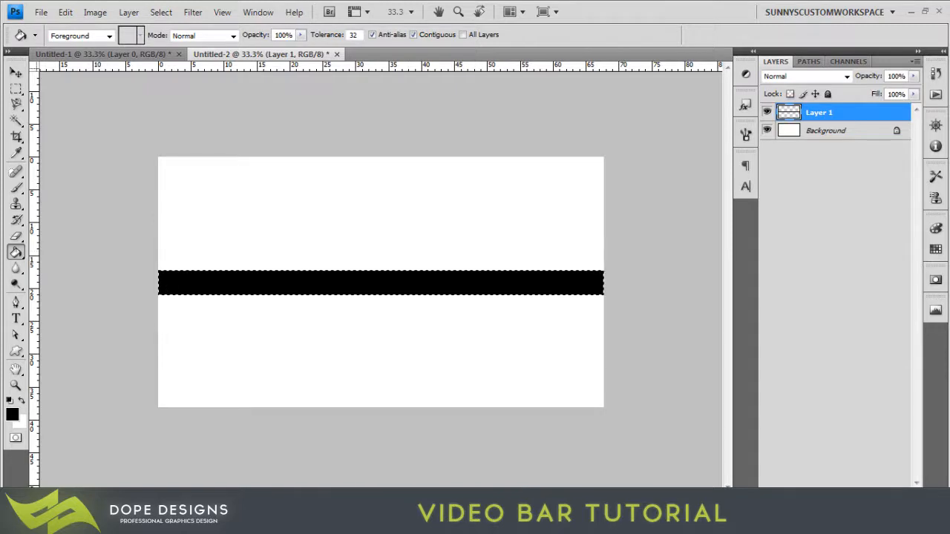
pyautogui.press('m')
pyautogui.hotkey('ctrl', 'd')
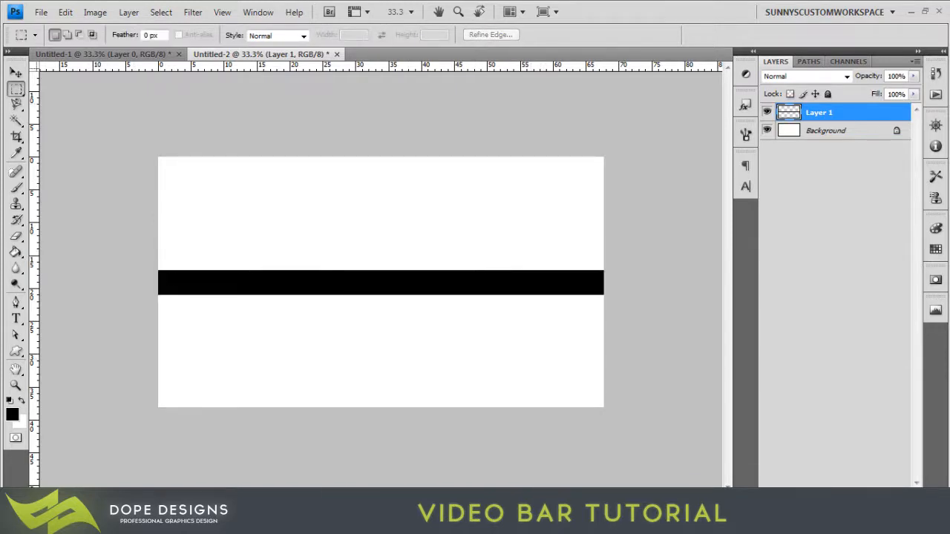
pyautogui.click(401, 11)
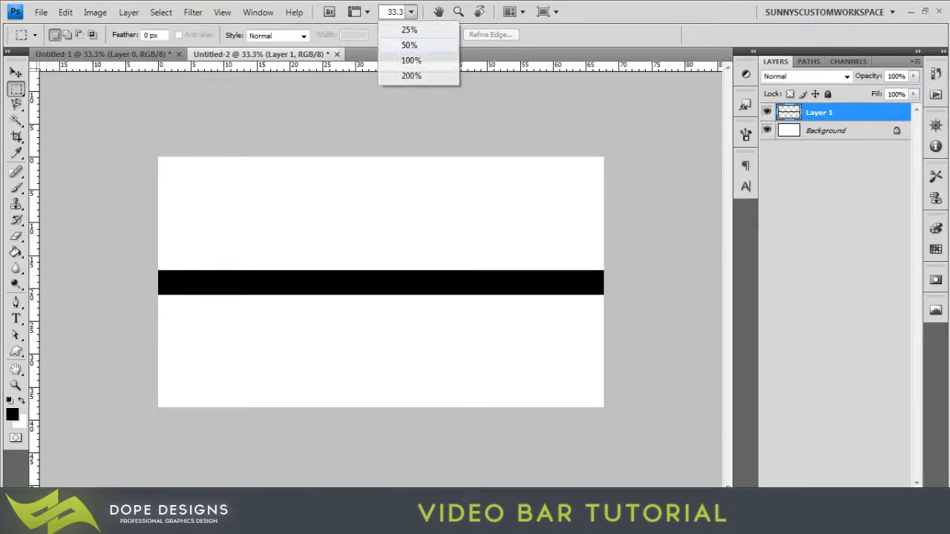
# Step: At 50% view, shift the black bar down toward the bottom edge and stretch it taller
pyautogui.click(407, 49)
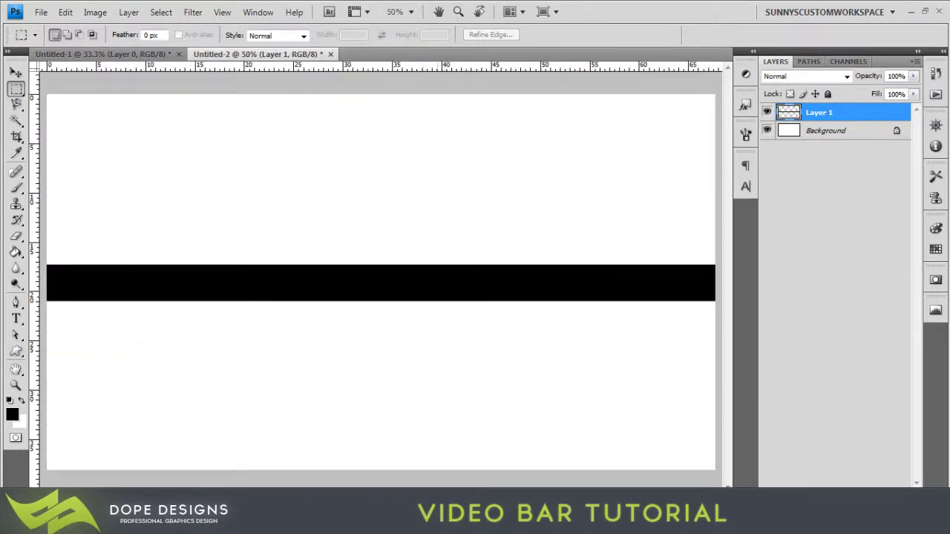
pyautogui.hotkey('shift', 'Down')
pyautogui.hotkey('shift', 'Down')
pyautogui.hotkey('shift', 'Down')
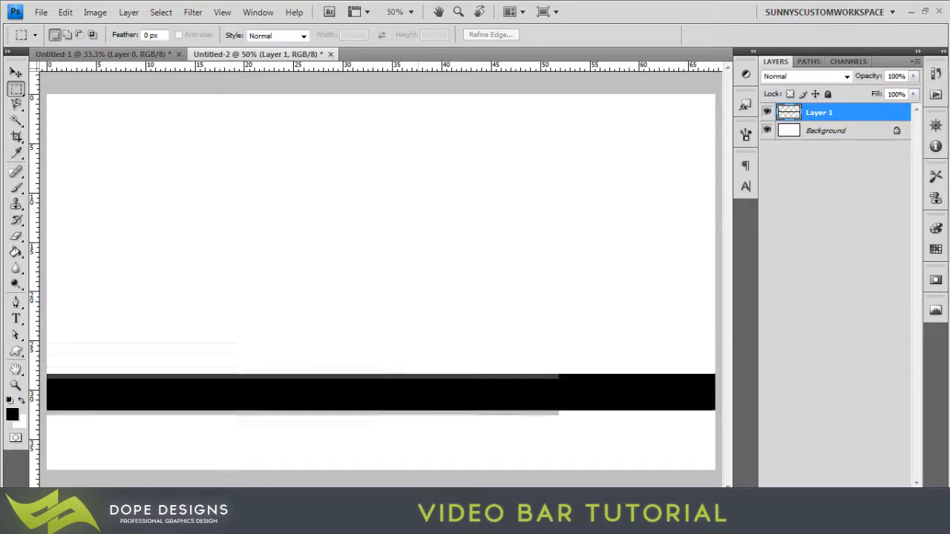
pyautogui.hotkey('shift', 'Down')
pyautogui.hotkey('shift', 'Down')
pyautogui.hotkey('shift', 'Down')
pyautogui.hotkey('shift', 'Down')
pyautogui.hotkey('shift', 'Down')
pyautogui.hotkey('shift', 'Down')
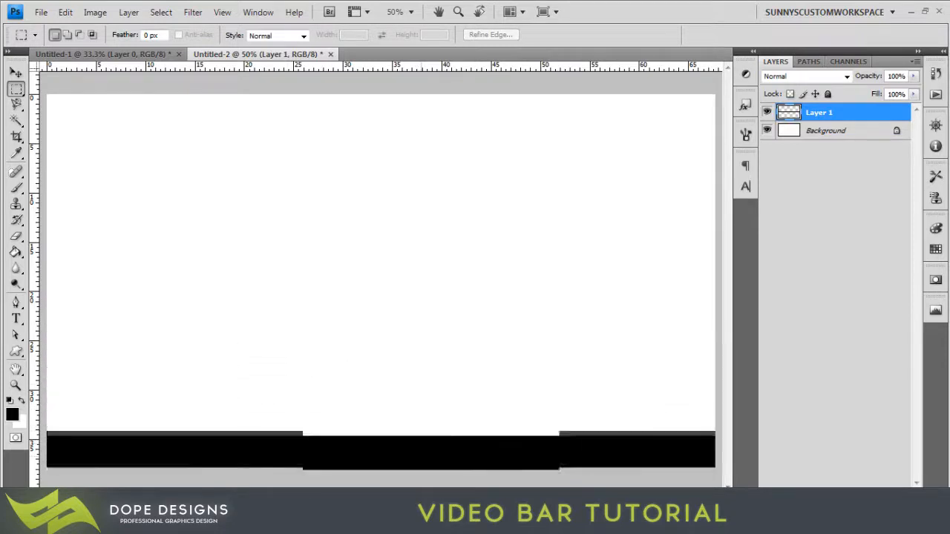
pyautogui.hotkey('shift', 'Down')
pyautogui.hotkey('shift', 'Down')
pyautogui.press('Up')
pyautogui.press('Up')
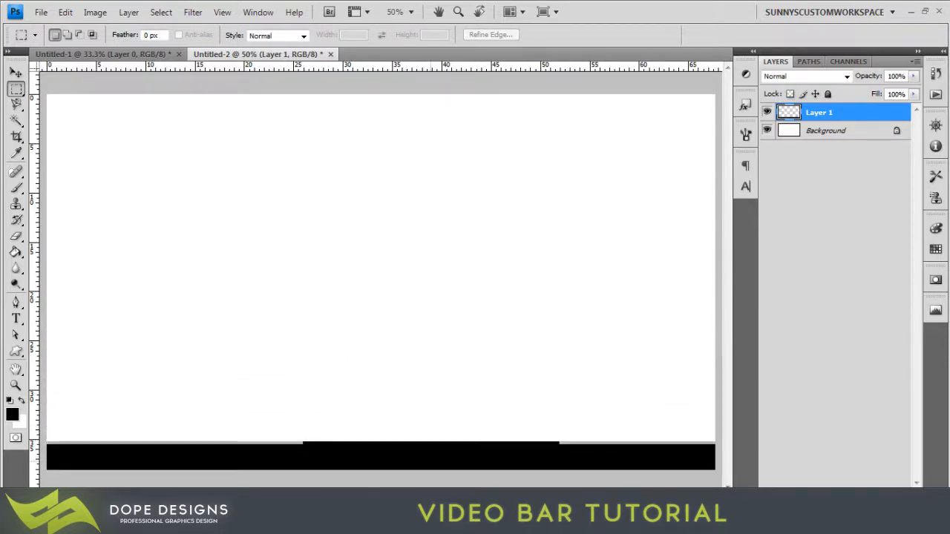
pyautogui.press('Up')
pyautogui.press('Up')
pyautogui.press('Up')
pyautogui.press('Up')
pyautogui.press('Up')
# Step: Nudge the bar a few pixels until it sits flush along the canvas's bottom edge
pyautogui.press('Down')
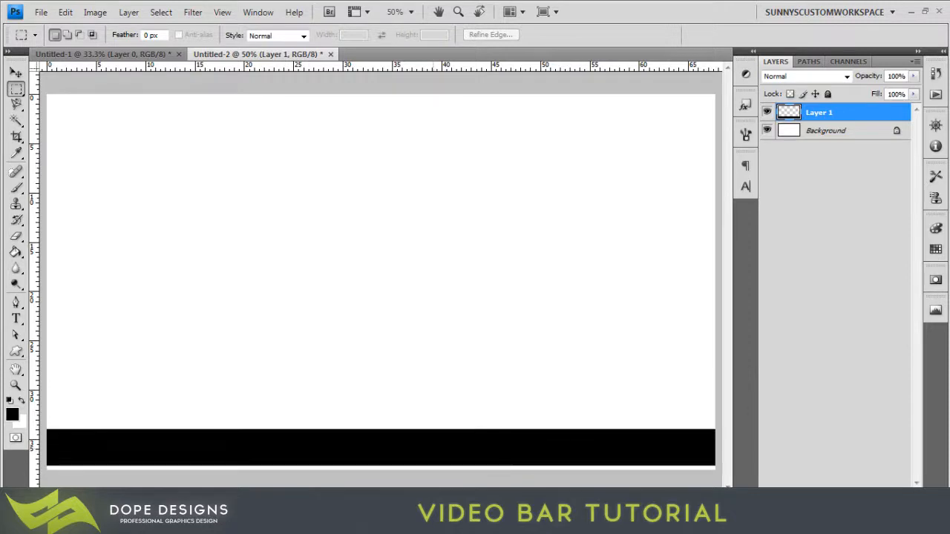
pyautogui.press('Down')
pyautogui.press('Down')
pyautogui.press('Down')
pyautogui.press('Down')
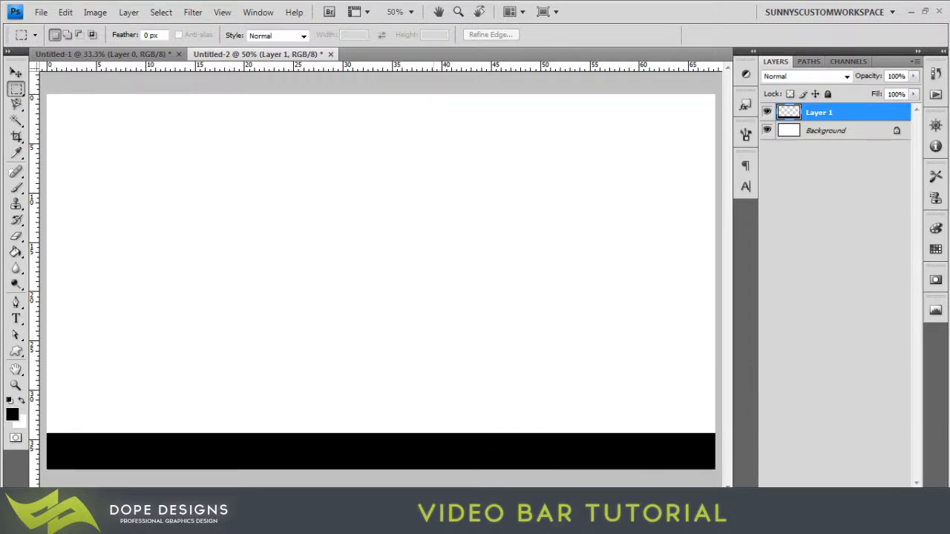
pyautogui.press('Down')
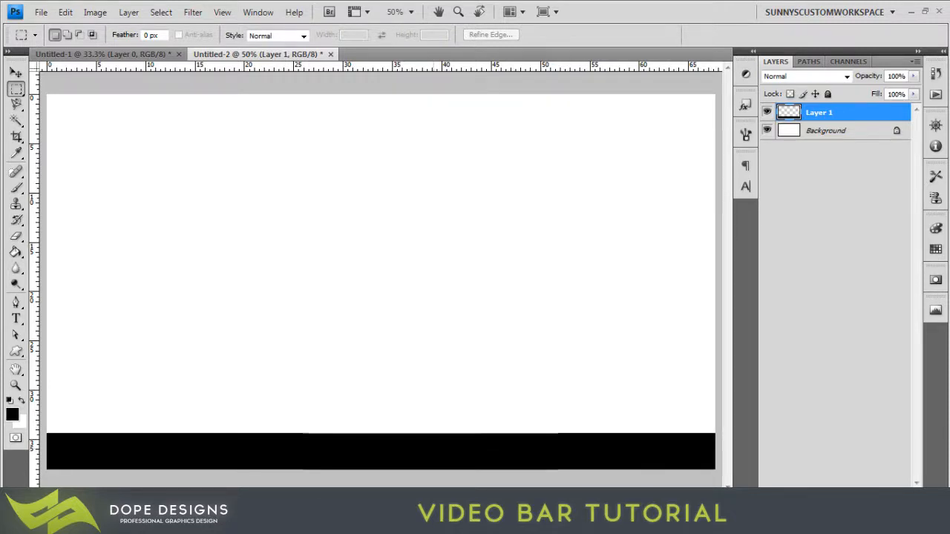
pyautogui.press('Down')
pyautogui.press('Up')
pyautogui.press('Up')
pyautogui.press('Up')
pyautogui.press('Down')
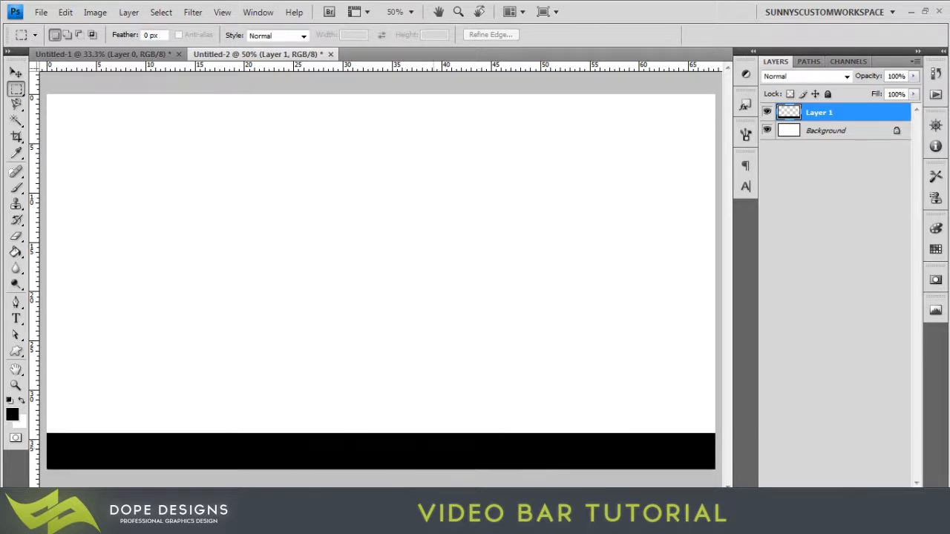
pyautogui.press('Down')
pyautogui.press('Down')
pyautogui.press('Up')
pyautogui.press('Up')
pyautogui.press('Up')
pyautogui.hotkey('alt', '[')
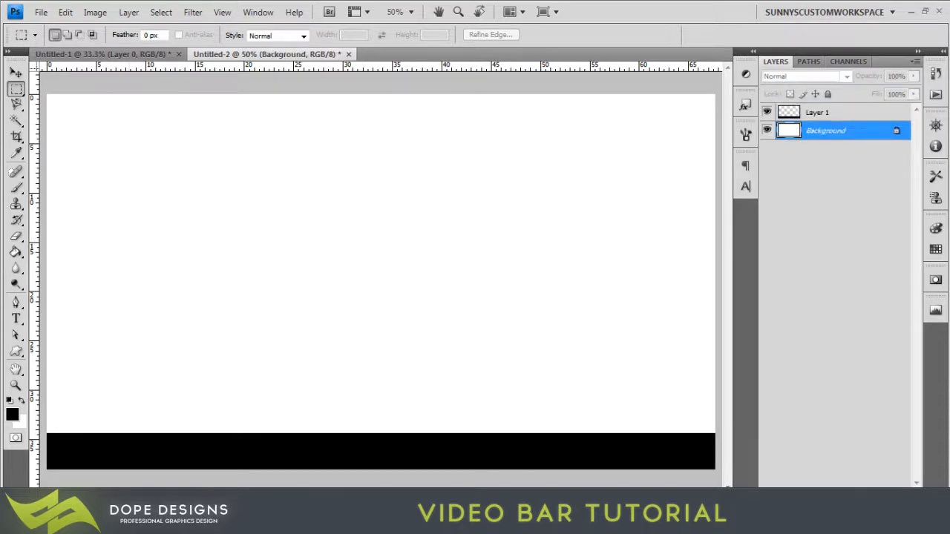
pyautogui.click(16, 236)
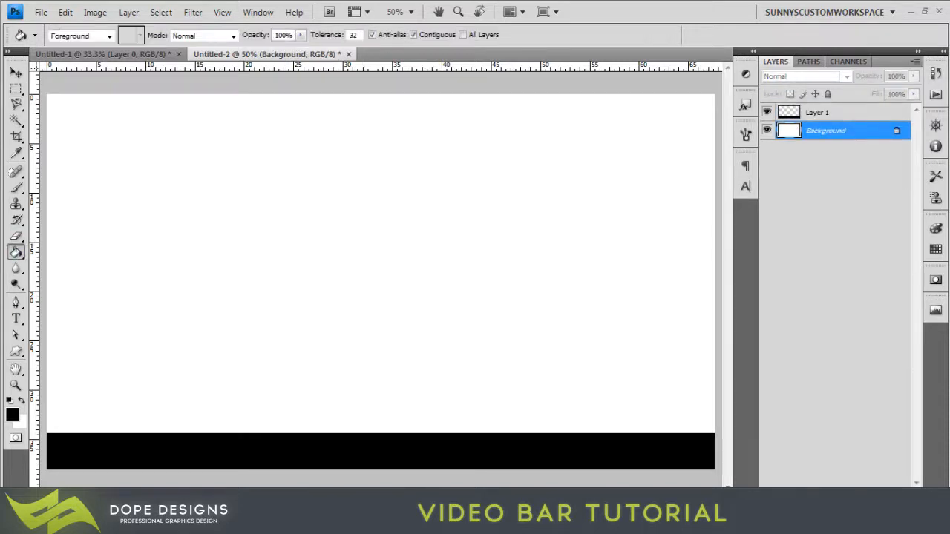
pyautogui.click(12, 414)
pyautogui.write('255')
pyautogui.press('Return')
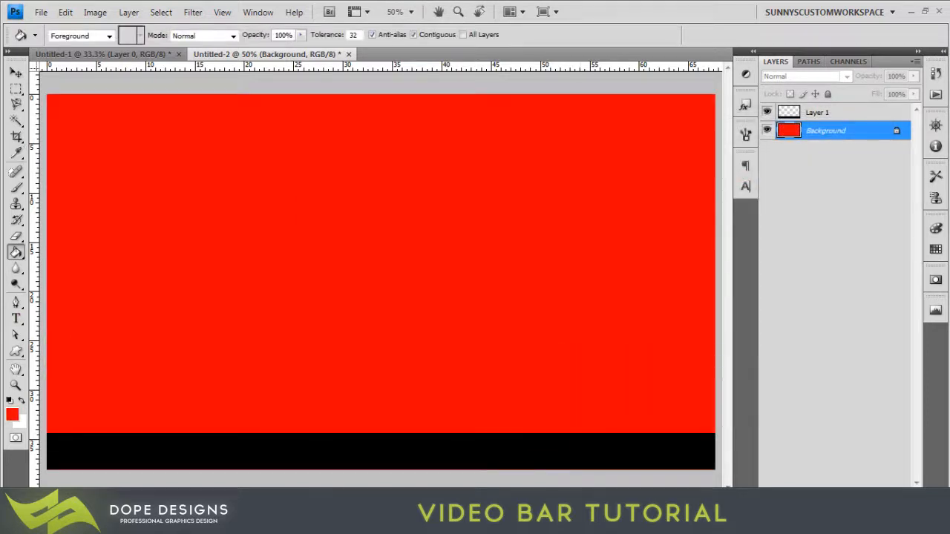
pyautogui.hotkey('alt', ']')
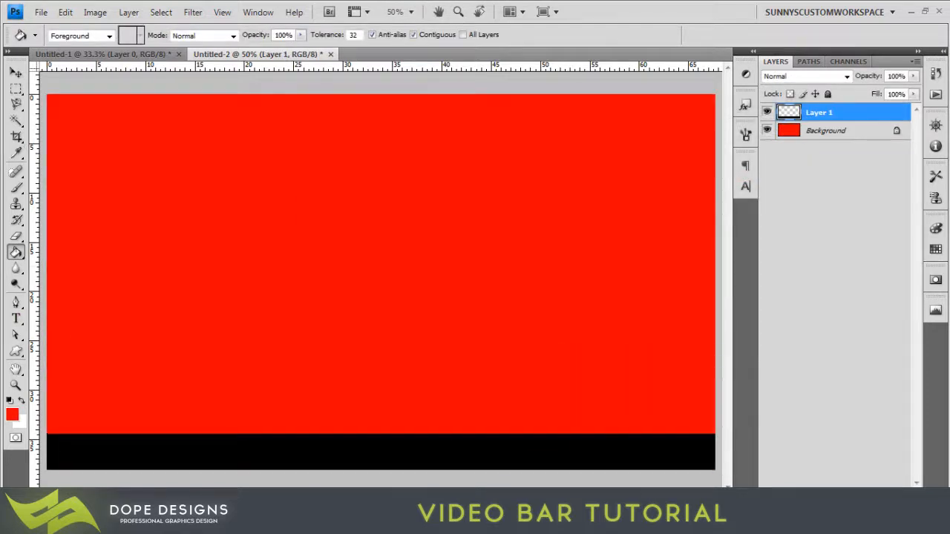
pyautogui.hotkey('alt', '[')
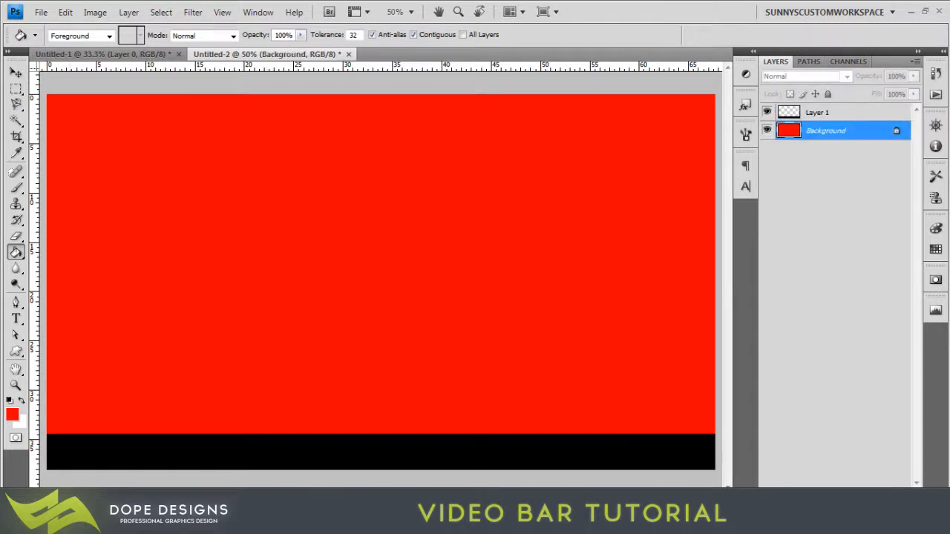
pyautogui.press('d')
pyautogui.press('x')
pyautogui.hotkey('alt', 'Delete')
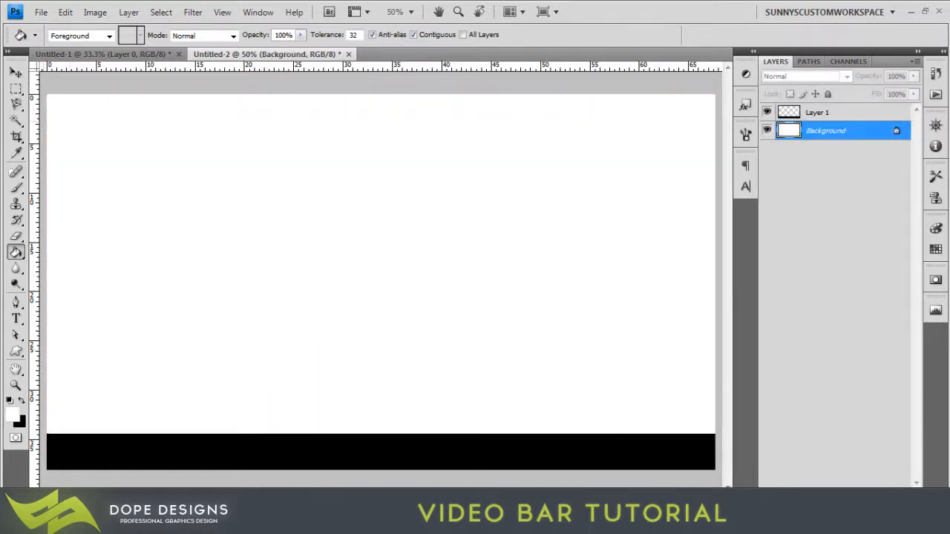
pyautogui.press('m')
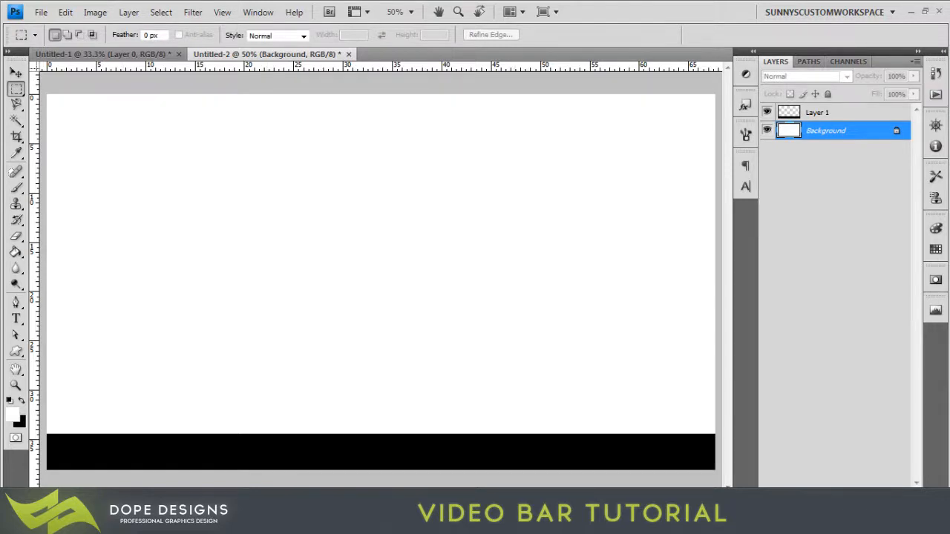
pyautogui.hotkey('alt', ']')
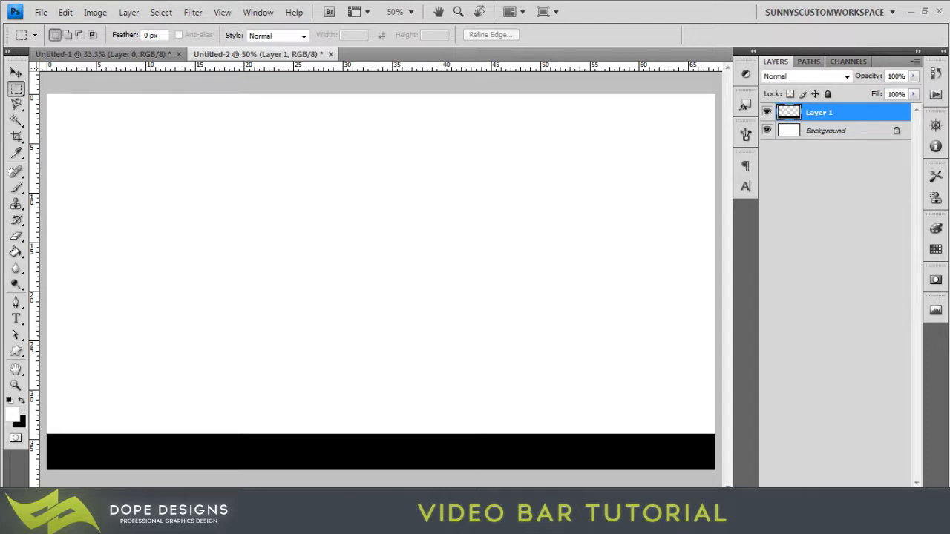
pyautogui.press('h')
# Step: Add a Gradient Overlay layer style to Layer 1 and bring up its Gradient Editor
pyautogui.doubleClick(868, 112)
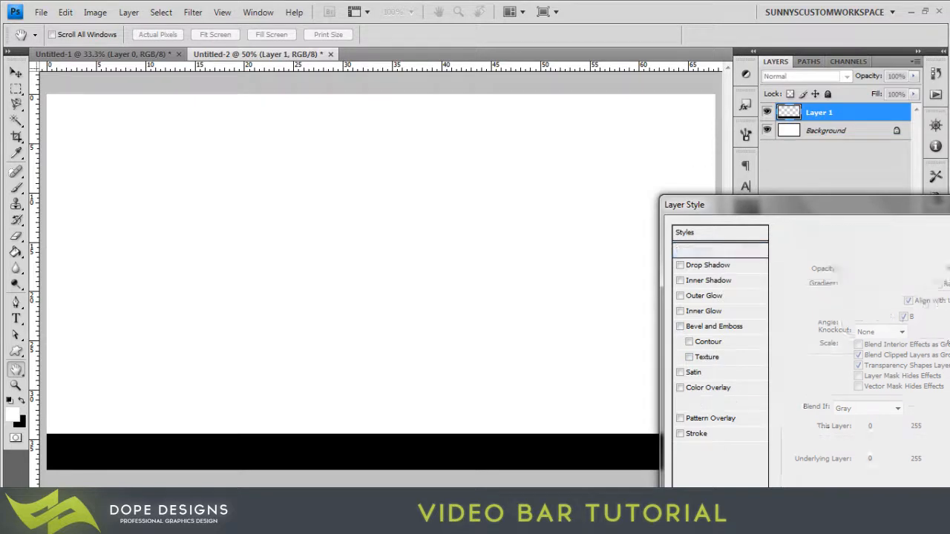
pyautogui.click(713, 402)
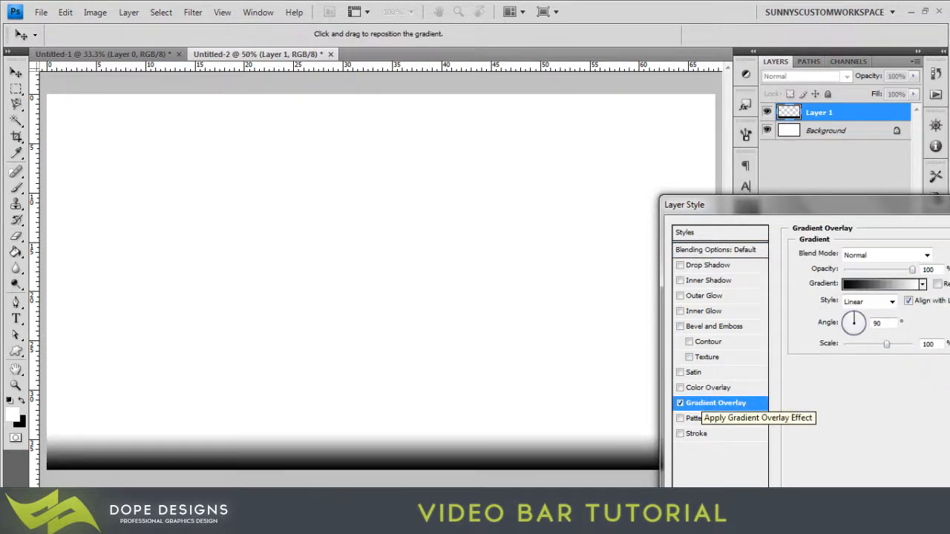
pyautogui.moveTo(817, 205); pyautogui.dragTo(655, 162)
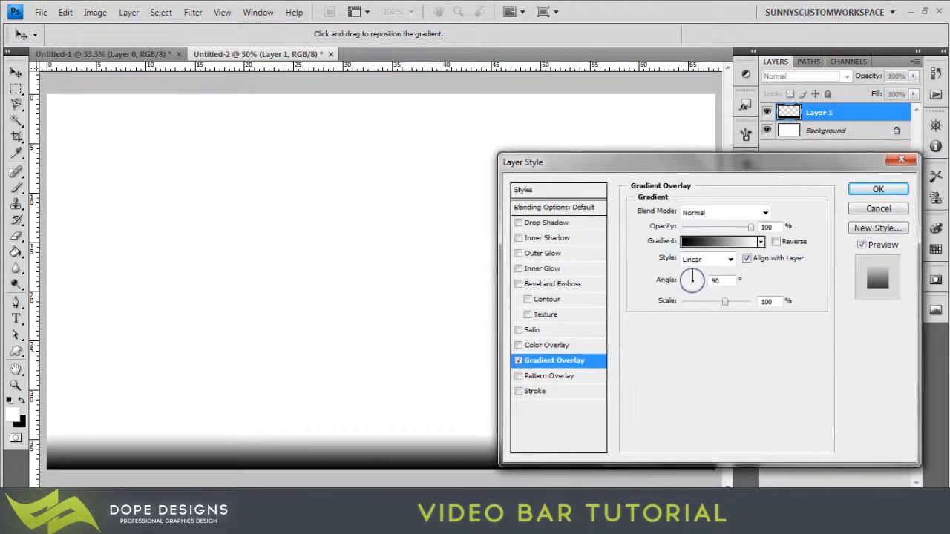
pyautogui.doubleClick(765, 226)
pyautogui.click(720, 241)
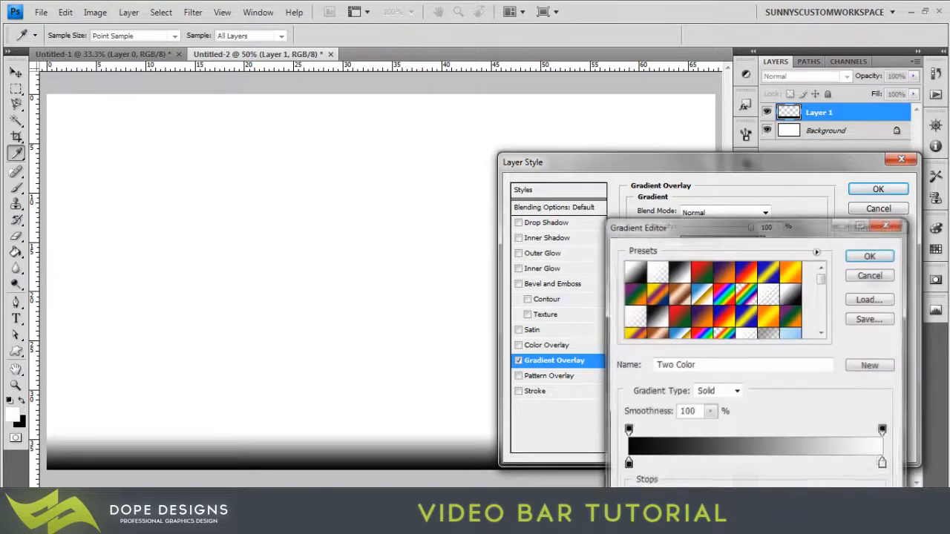
# Step: Set the gradient's left colour stop to a mid grey
pyautogui.click(628, 463)
pyautogui.doubleClick(627, 463)
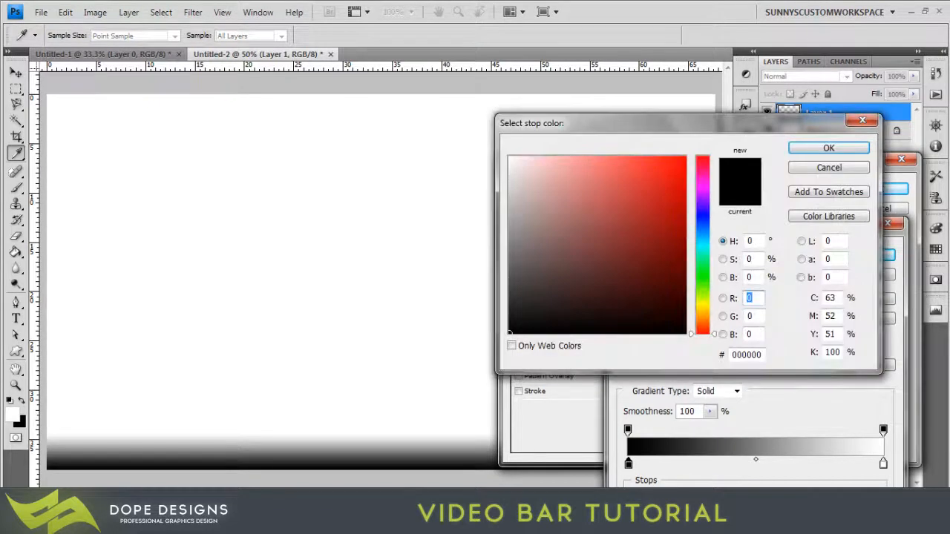
pyautogui.click(541, 227)
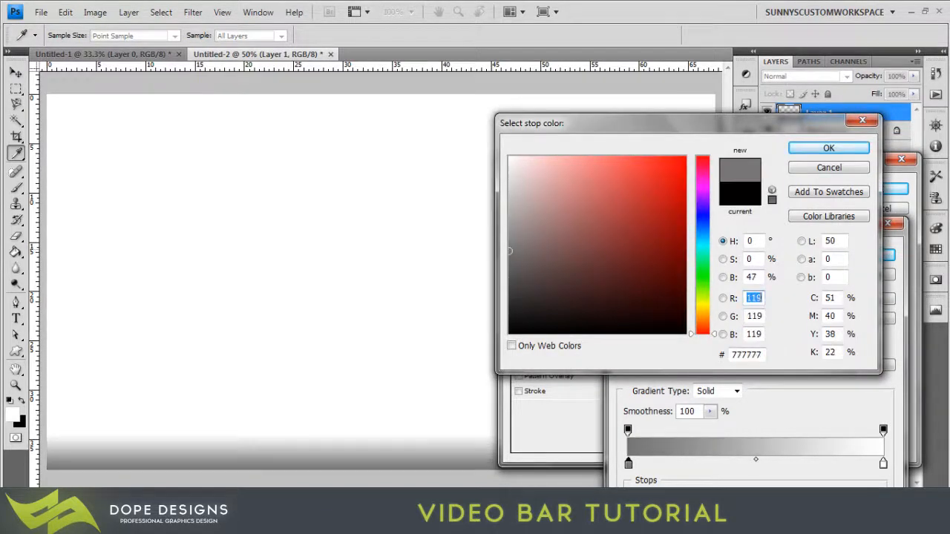
pyautogui.click(829, 148)
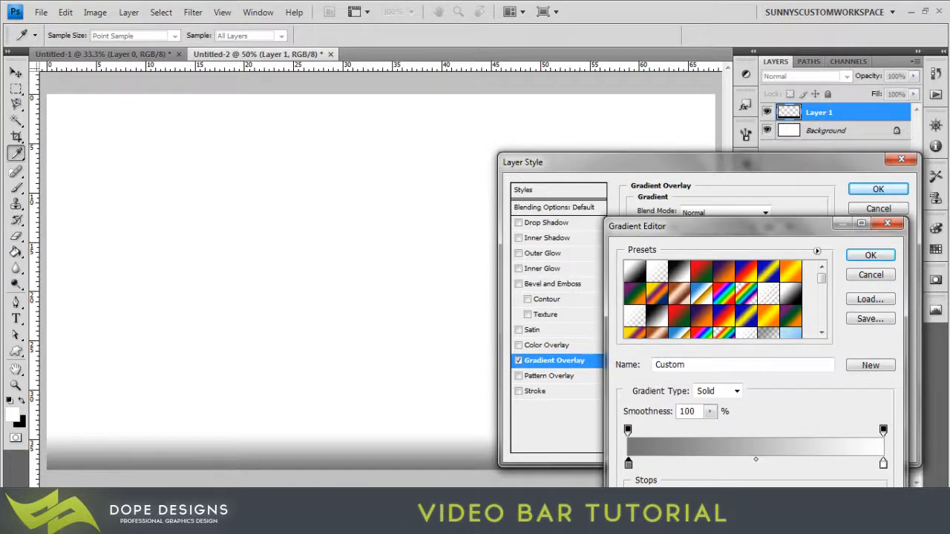
# Step: Set the right stop to a light grey, then darken the end stop to a deeper grey
pyautogui.click(883, 463)
pyautogui.doubleClick(882, 463)
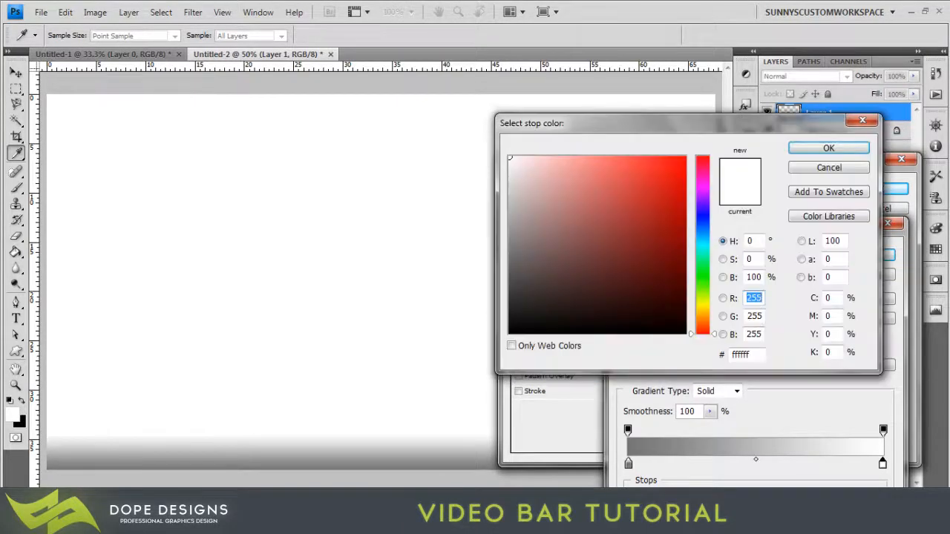
pyautogui.moveTo(510, 158); pyautogui.dragTo(509, 207)
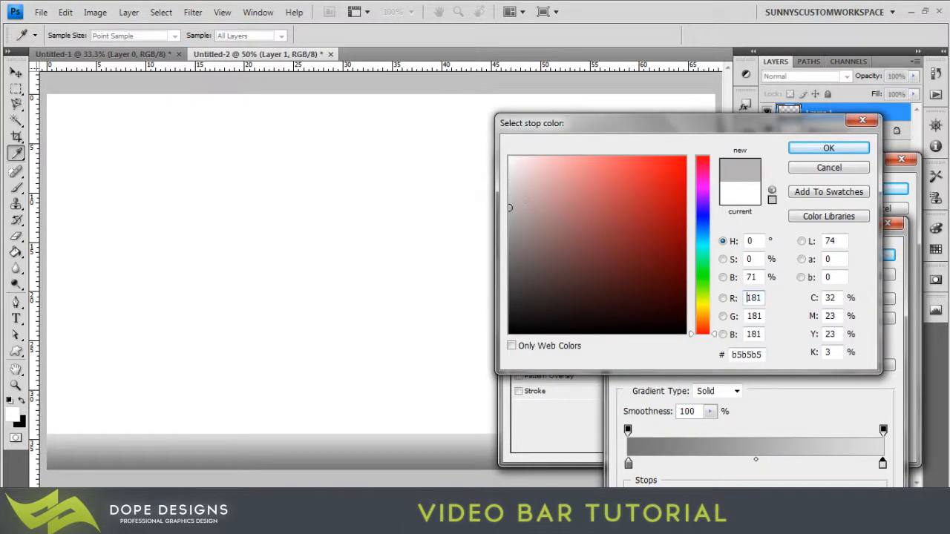
pyautogui.press('Return')
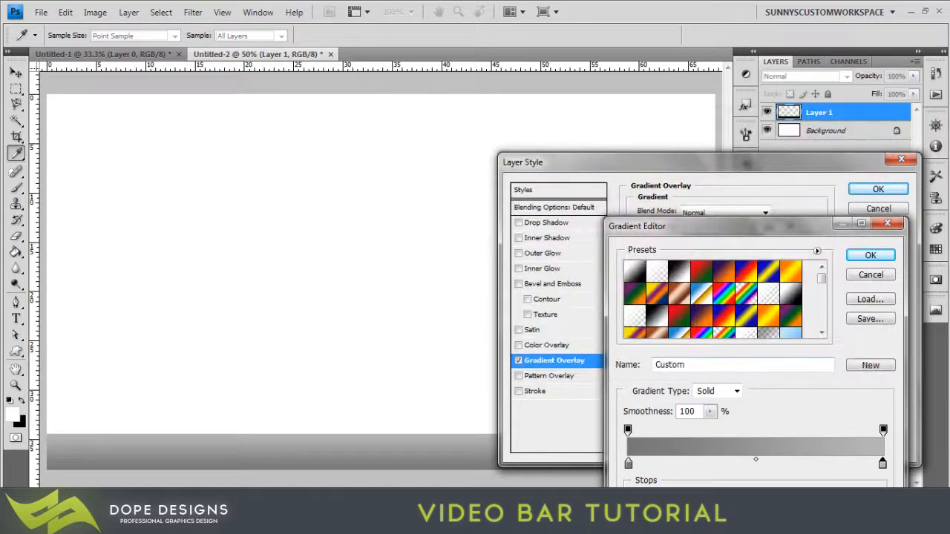
pyautogui.doubleClick(628, 463)
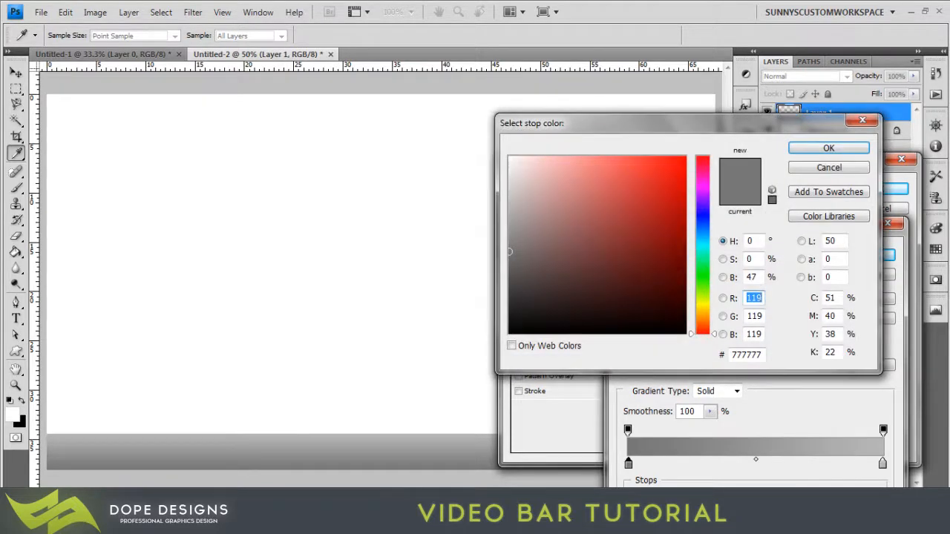
pyautogui.click(510, 280)
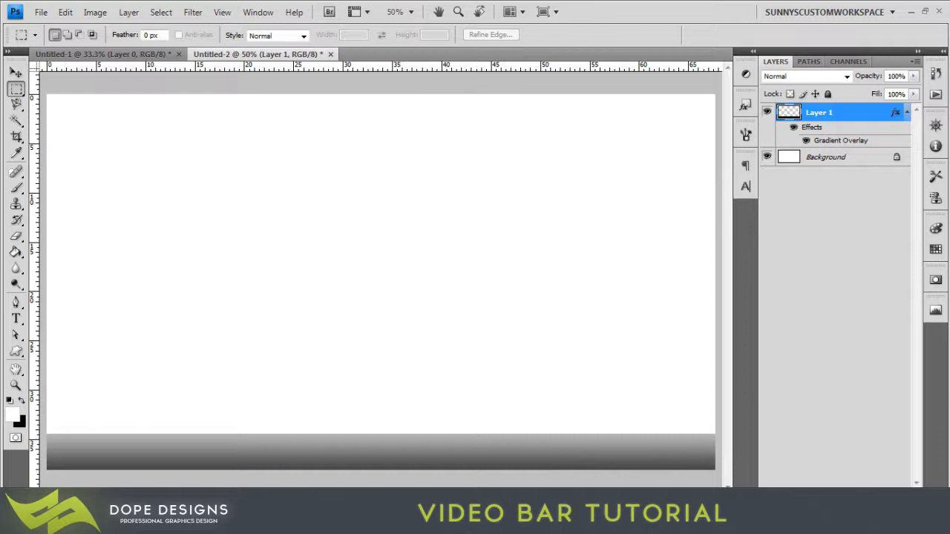
pyautogui.moveTo(714, 443); pyautogui.dragTo(537, 414)
pyautogui.hotkey('ctrl', 'd')
pyautogui.hotkey('alt', 'Tab')
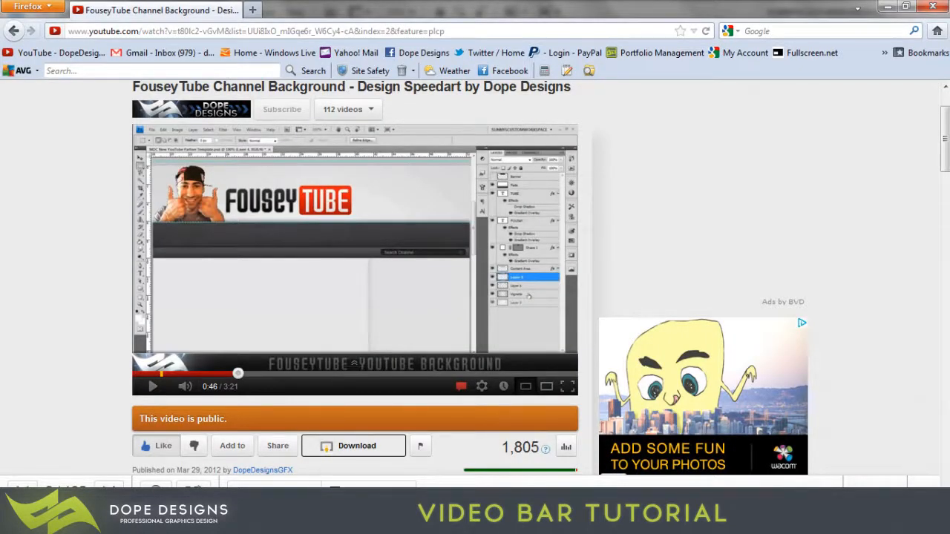
pyautogui.hotkey('alt', 'Tab')
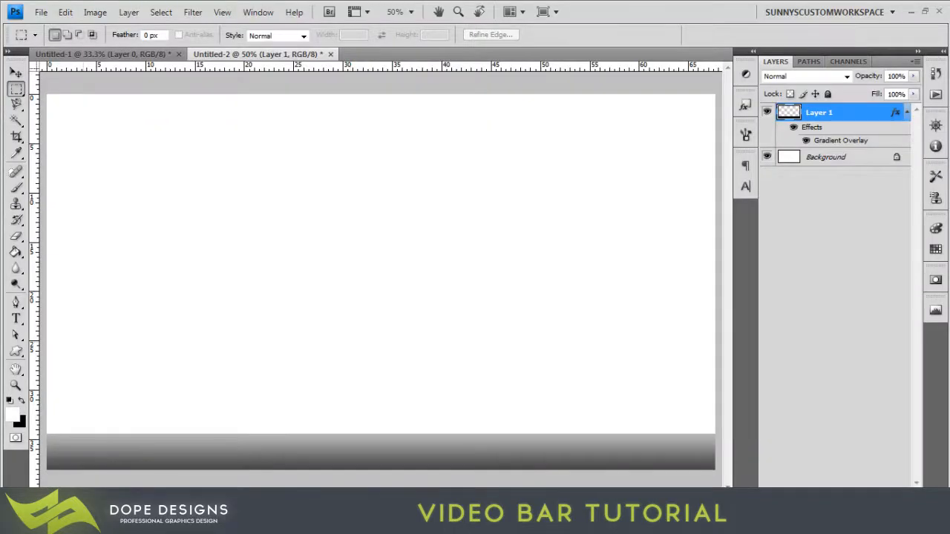
pyautogui.press('p')
pyautogui.press('t')
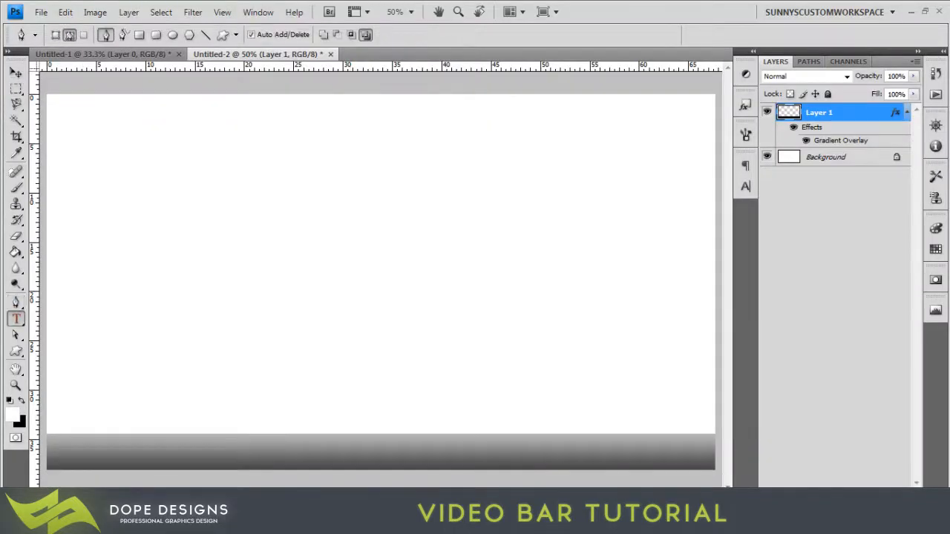
# Step: Add the text DOPE DESIGNS TUTORIAL on the bar in the Bebas font, moved toward centre
pyautogui.click(219, 445)
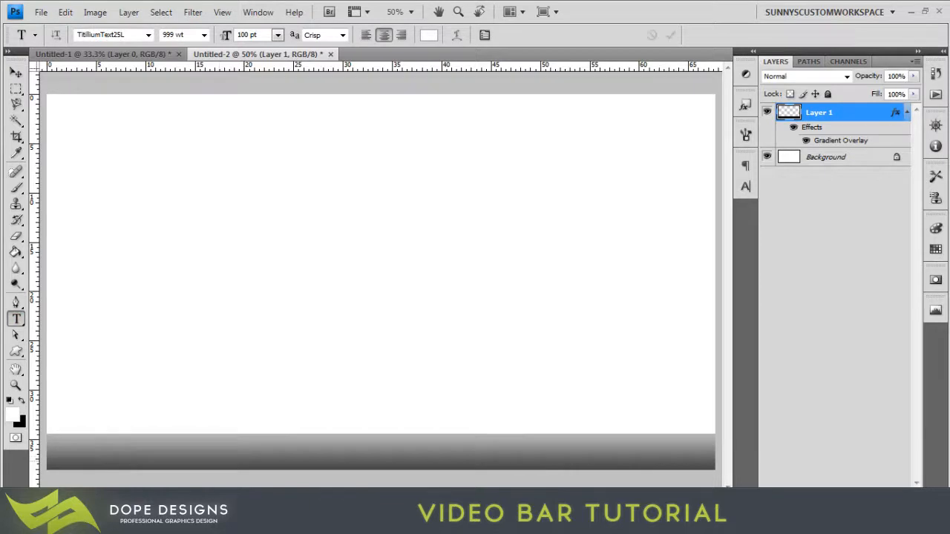
pyautogui.write('DOPE D')
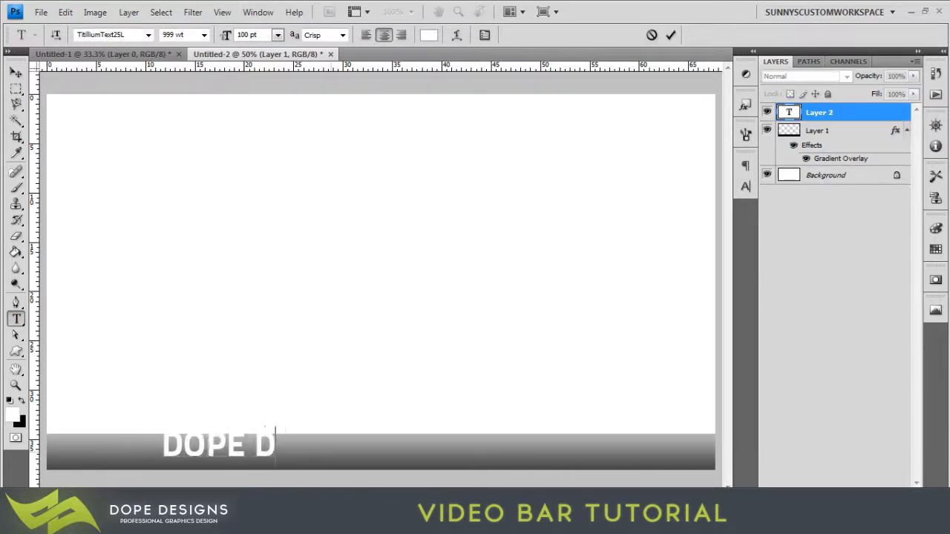
pyautogui.write('ESIGNS TUTORIAL')
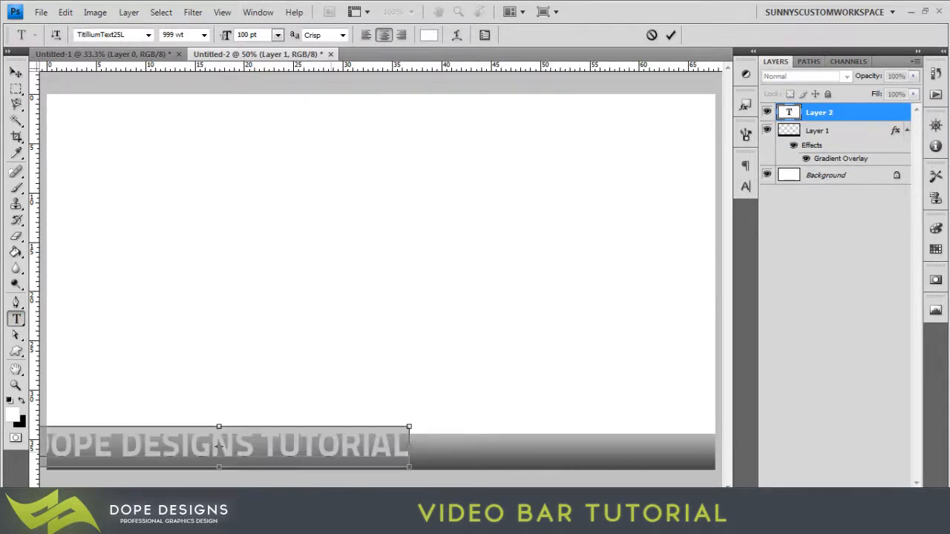
pyautogui.hotkey('ctrl', 'a')
pyautogui.click(108, 34)
pyautogui.write('beb')
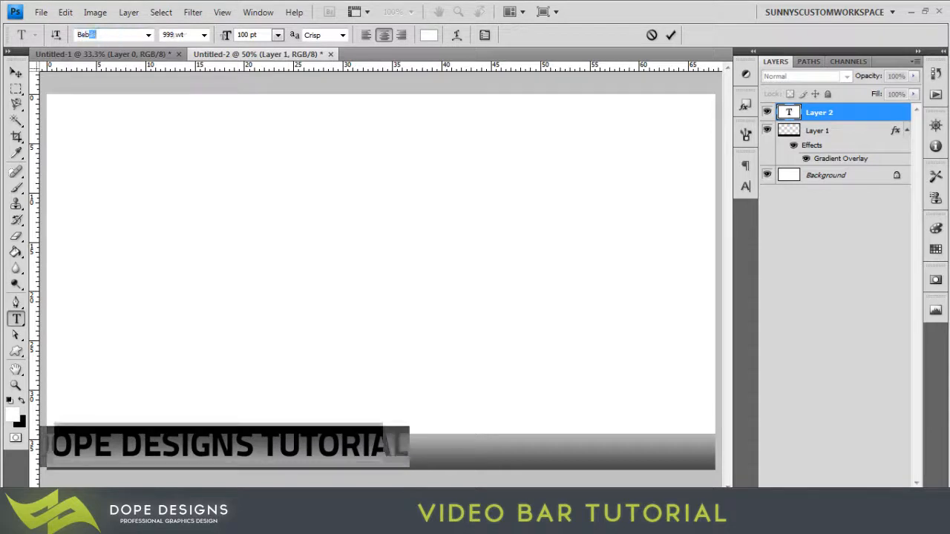
pyautogui.press('Return')
pyautogui.moveTo(223, 443); pyautogui.dragTo(364, 445)
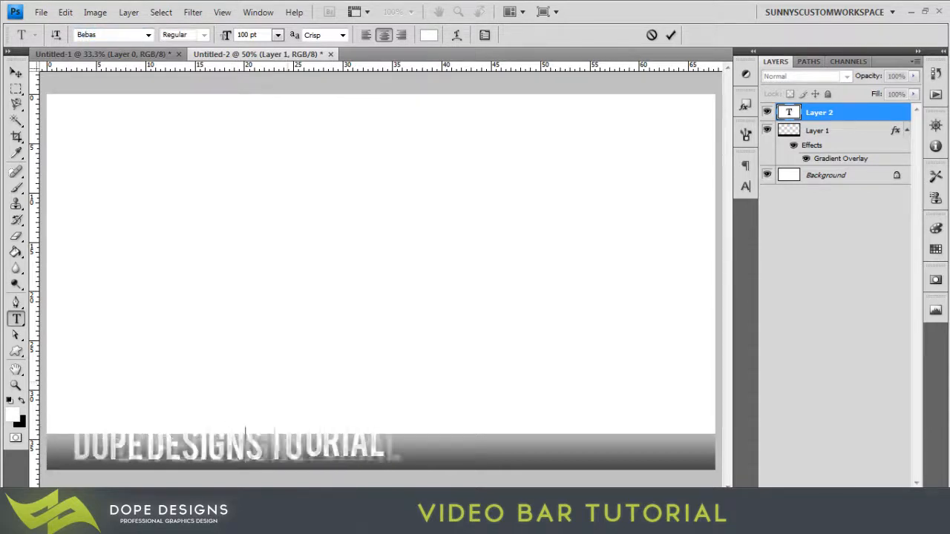
# Step: Set the text size to 65 pt
pyautogui.hotkey('ctrl', 'a')
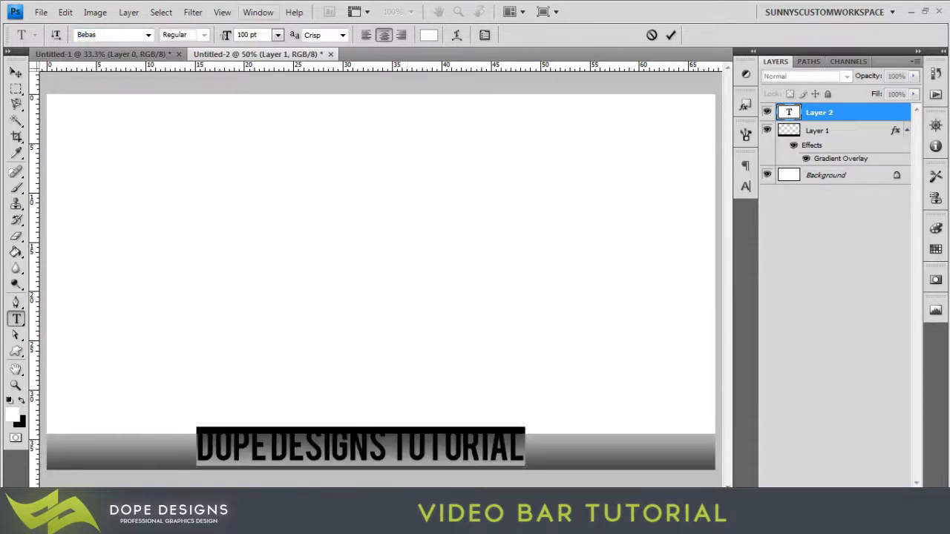
pyautogui.write('50')
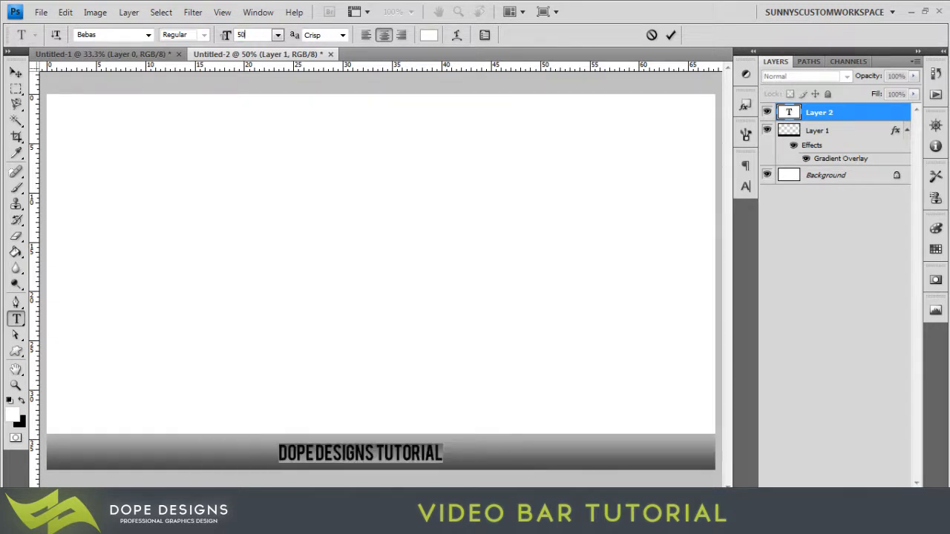
pyautogui.press('BackSpace')
pyautogui.press('BackSpace')
pyautogui.write('75')
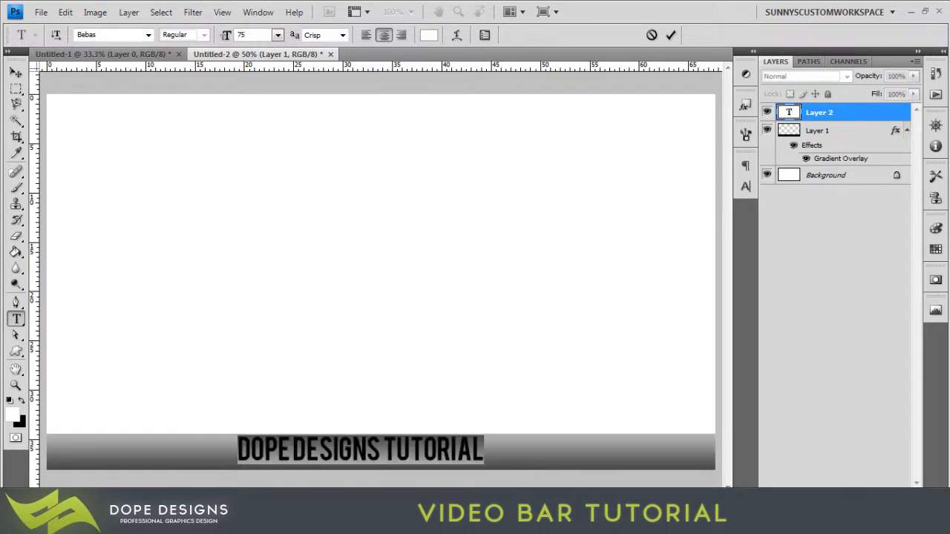
pyautogui.press('BackSpace')
pyautogui.press('BackSpace')
pyautogui.write('65')
pyautogui.press('Return')
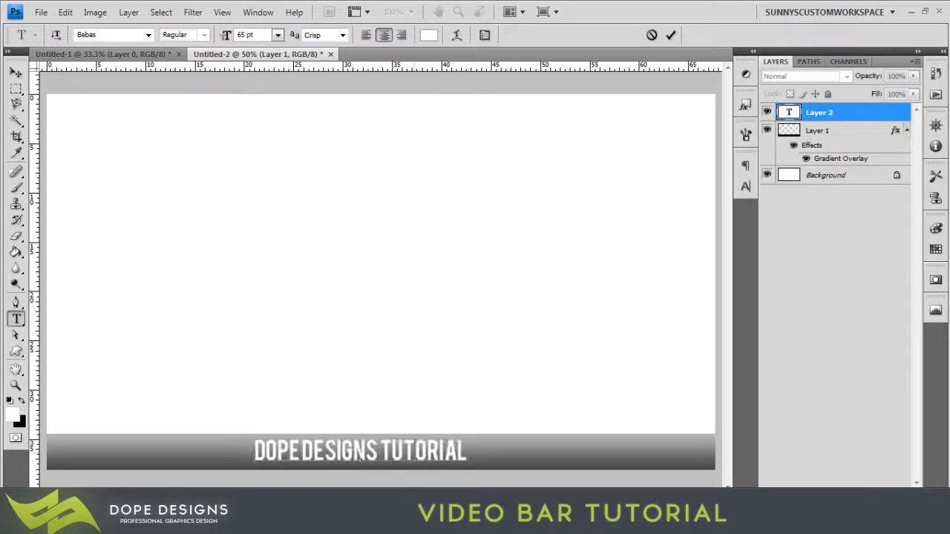
# Step: Colour the text black and commit the type layer
pyautogui.hotkey('ctrl', 'a')
pyautogui.click(429, 34)
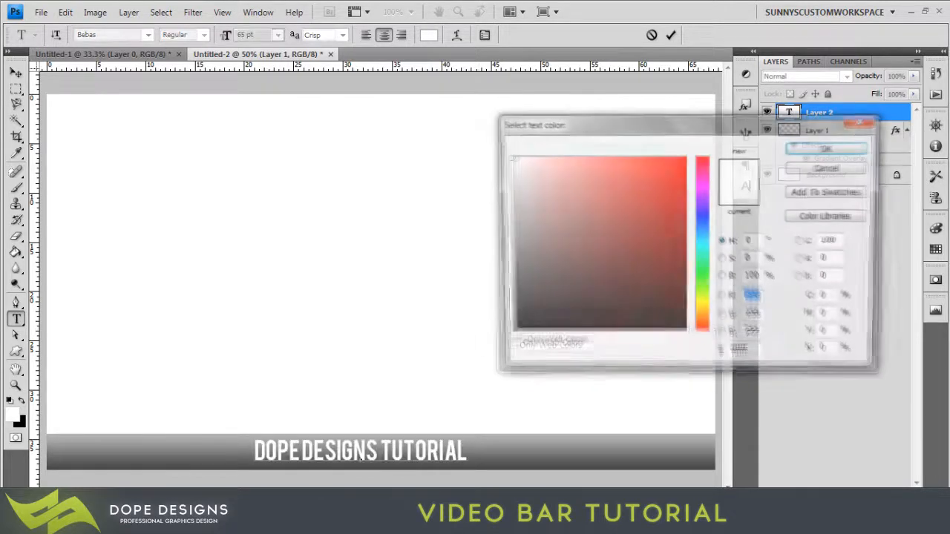
pyautogui.click(512, 371)
pyautogui.press('Return')
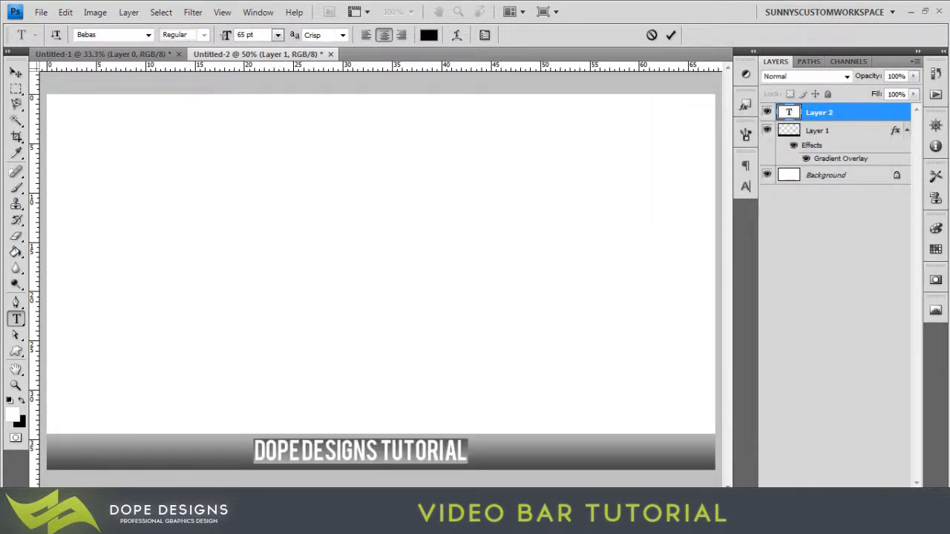
pyautogui.hotkey('ctrl', 'Return')
# Step: Nudge the text right to centre it on the bar and clear any selection
pyautogui.hotkey('shift', 'Right')
pyautogui.hotkey('shift', 'Right')
pyautogui.hotkey('shift', 'Right')
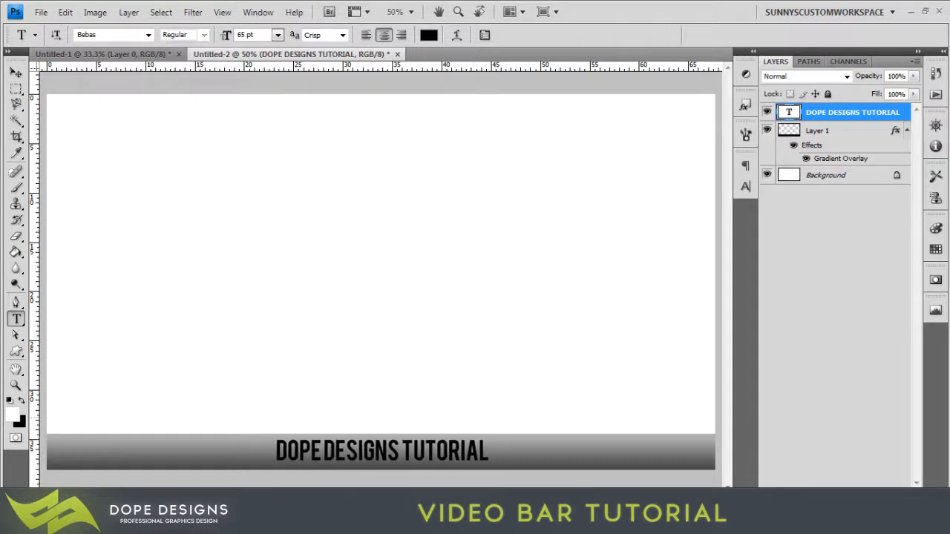
pyautogui.doubleClick(376, 451)
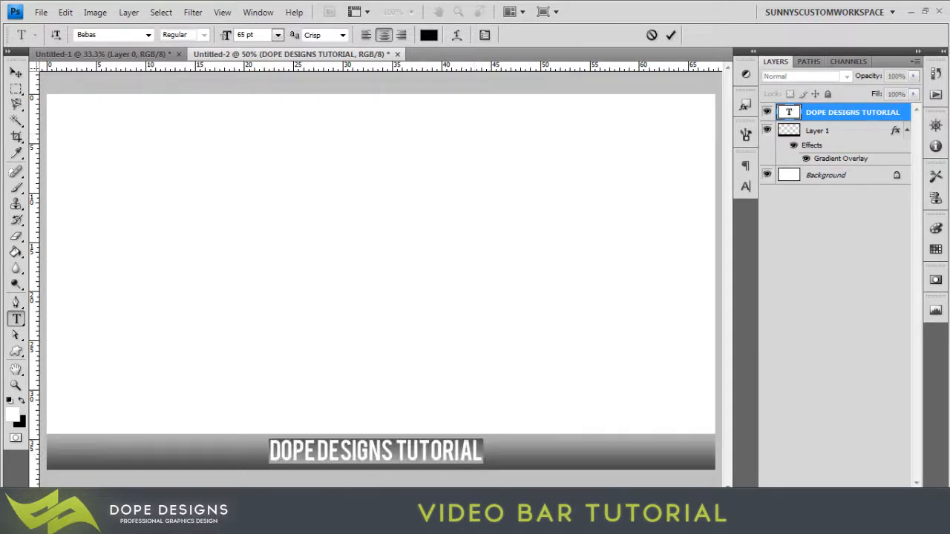
pyautogui.hotkey('ctrl', 'Return')
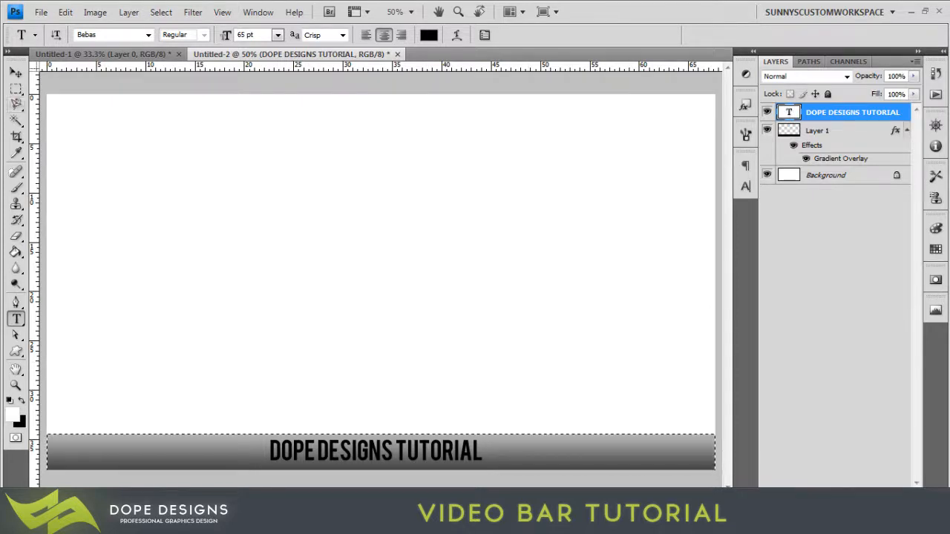
pyautogui.press('m')
pyautogui.hotkey('ctrl', 'd')
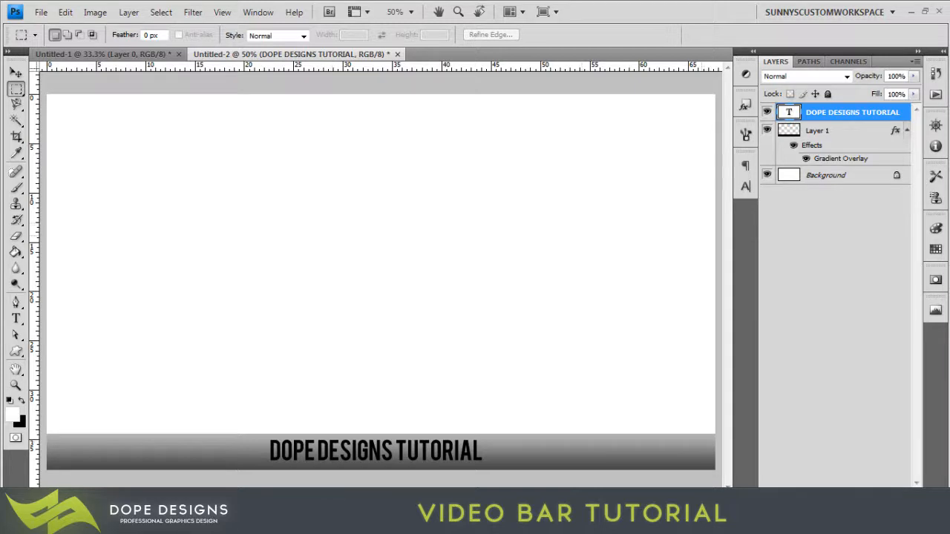
# Step: Convert the white Background to Layer 0 and delete it, leaving a transparent canvas
pyautogui.hotkey('alt', ',')
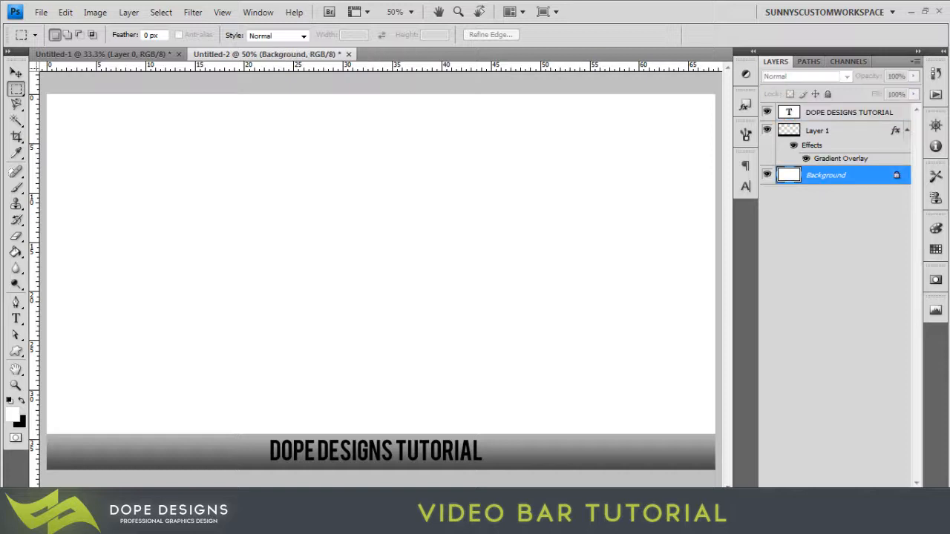
pyautogui.doubleClick(826, 175)
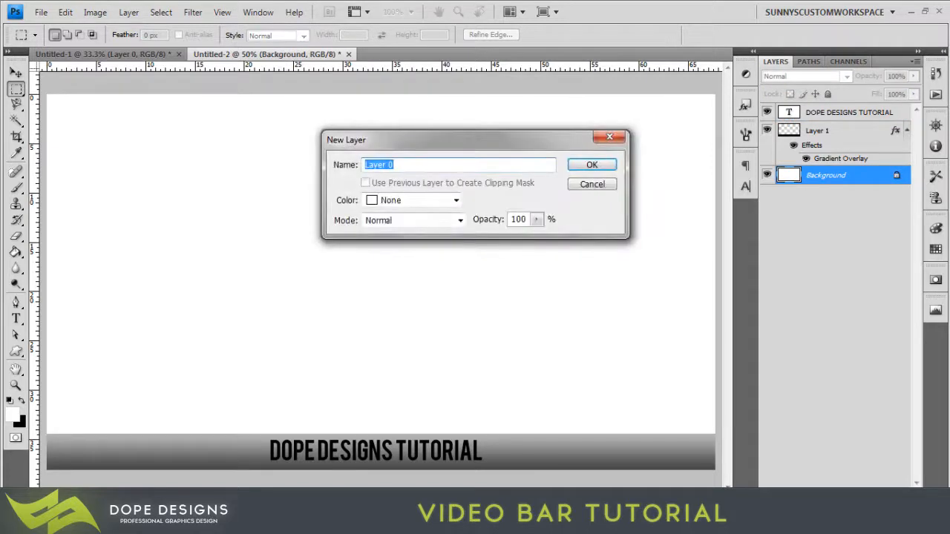
pyautogui.press('Return')
pyautogui.press('Delete')
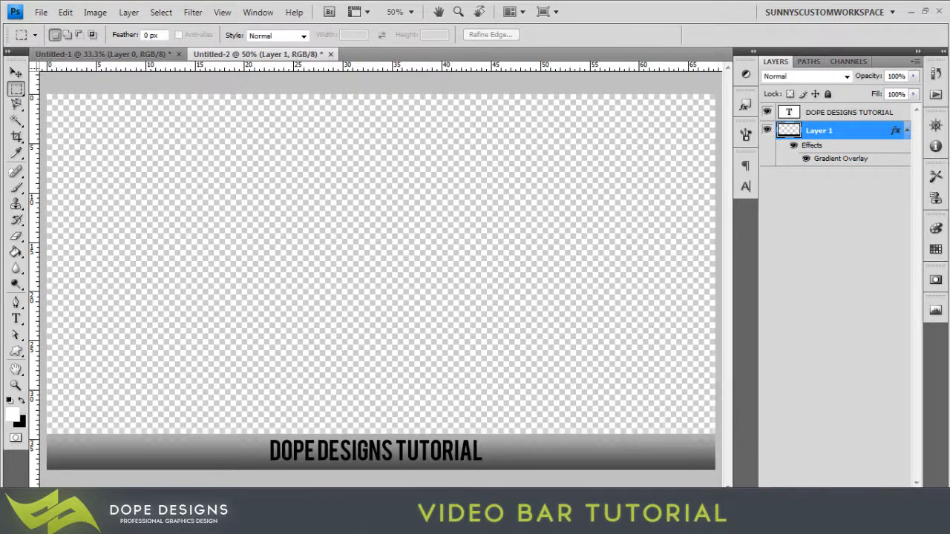
# Step: Clear the stray marquee selections from the canvas and bring up the File menu
pyautogui.moveTo(215, 172); pyautogui.dragTo(616, 379)
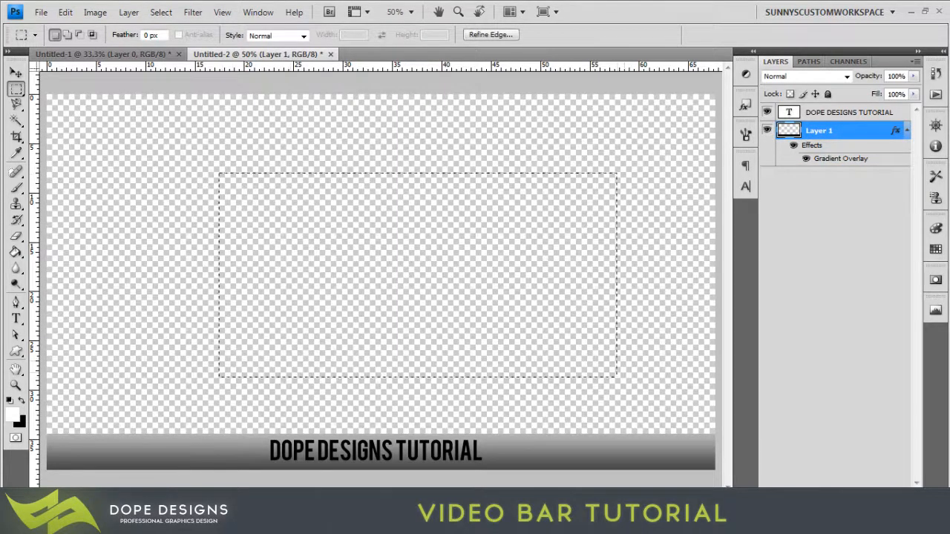
pyautogui.moveTo(286, 134); pyautogui.dragTo(671, 322)
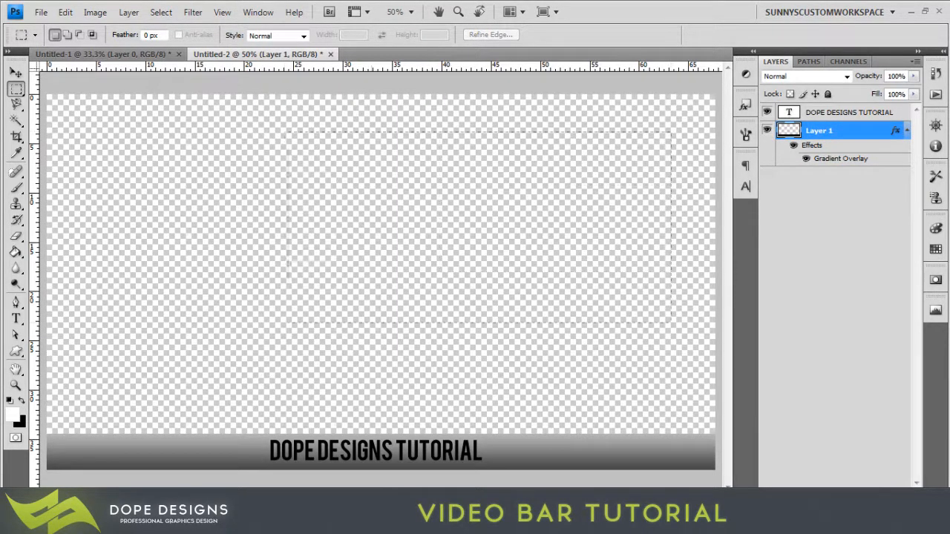
pyautogui.moveTo(211, 184); pyautogui.dragTo(237, 202)
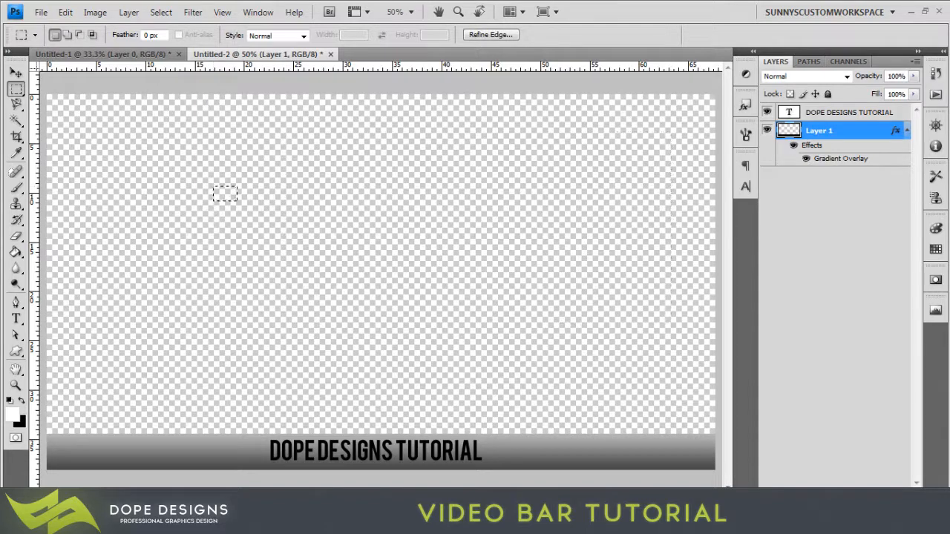
pyautogui.hotkey('ctrl', 'd')
pyautogui.click(40, 12)
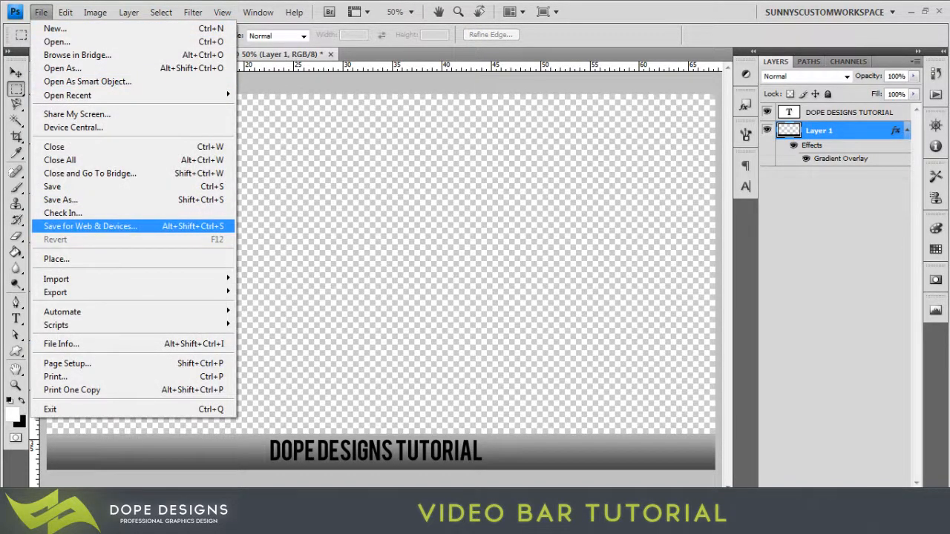
# Step: In Save for Web & Devices choose PNG-24 with transparency and proceed to the save window
pyautogui.click(87, 225)
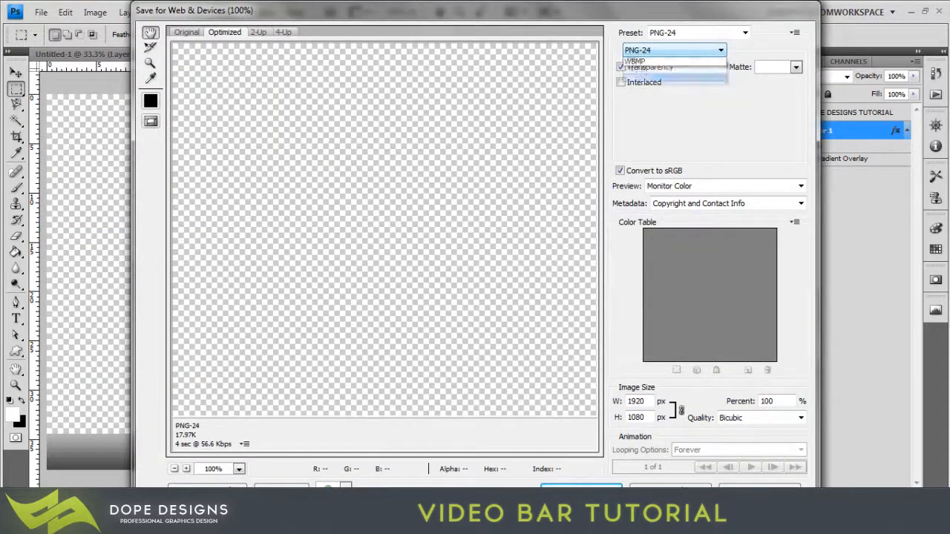
pyautogui.click(674, 49)
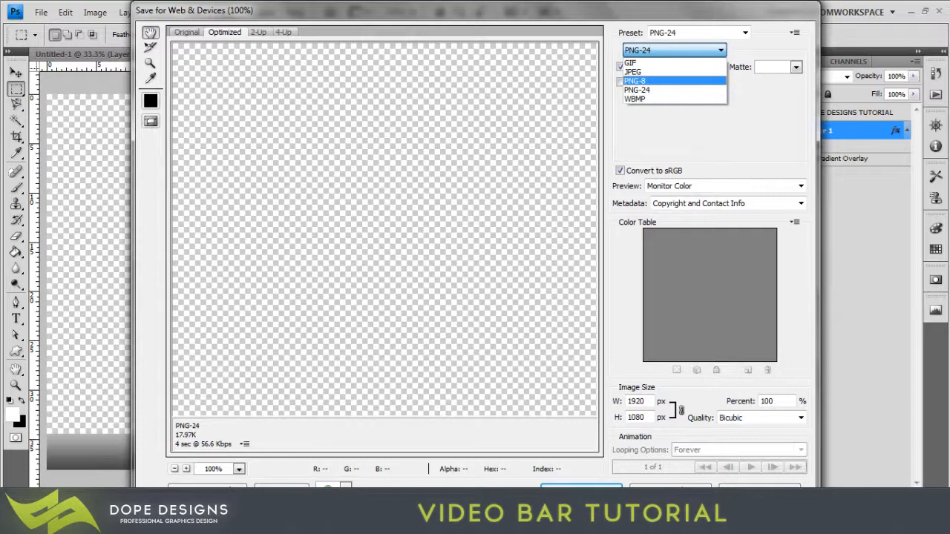
pyautogui.click(636, 81)
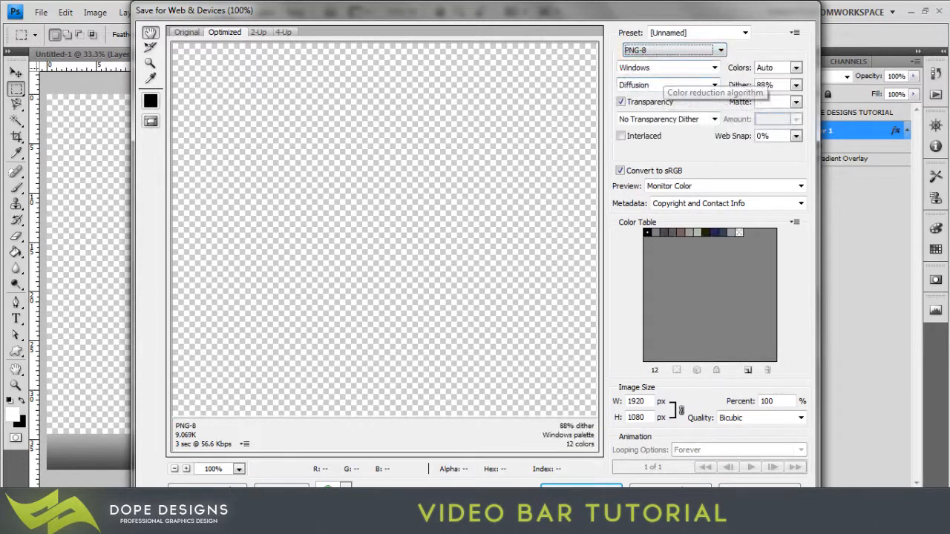
pyautogui.click(674, 50)
pyautogui.click(636, 89)
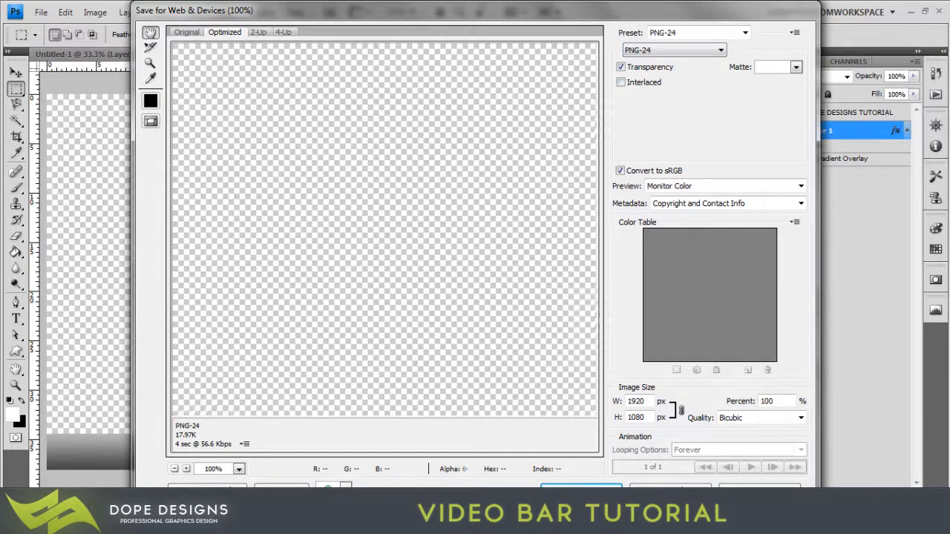
pyautogui.moveTo(445, 223); pyautogui.dragTo(393, 215)
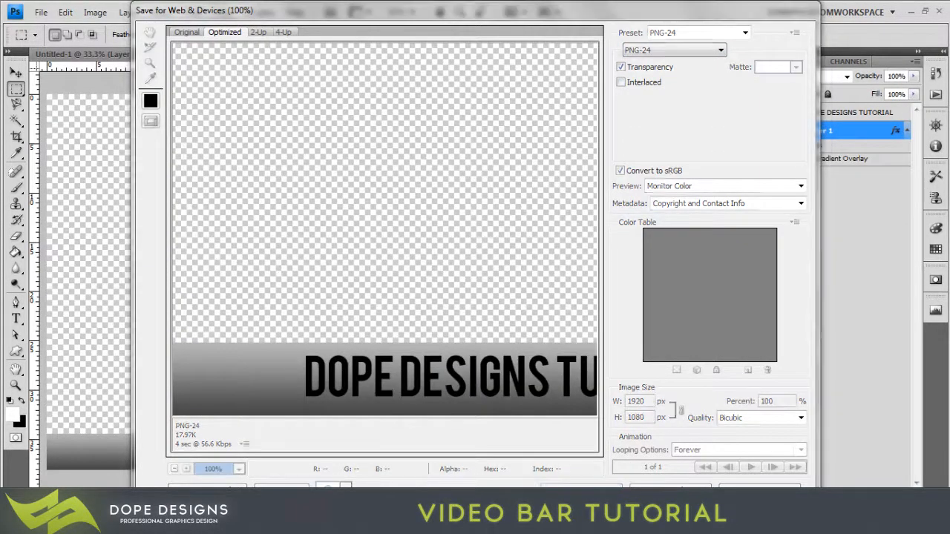
pyautogui.press('Return')
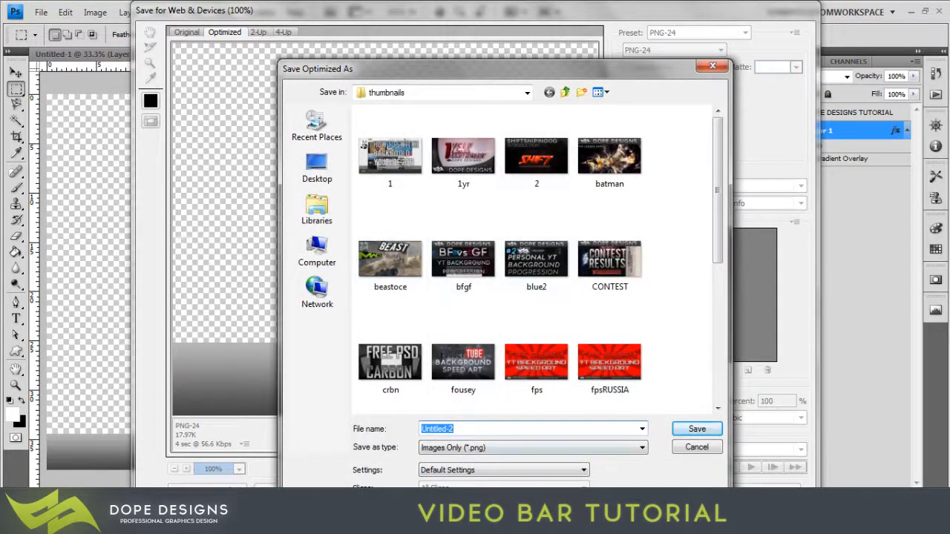
# Step: Save the export as tutorialbar.png in the thumbnails folder
pyautogui.press('Right')
pyautogui.hotkey('ctrl', 'a')
pyautogui.write('tutoria')
pyautogui.press('Return')
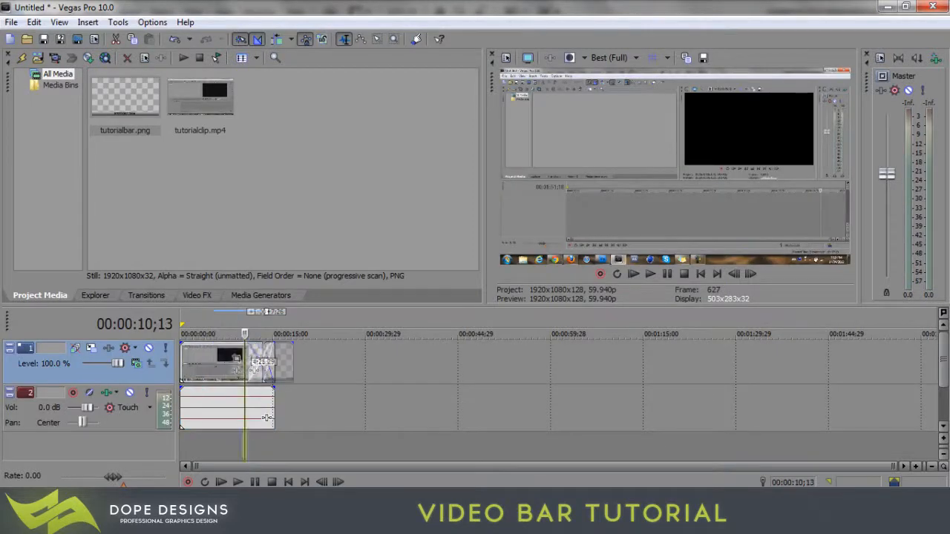
# Step: Place the tutorialbar image after the video clip on track 1 and play back from two seconds
pyautogui.moveTo(230, 364); pyautogui.dragTo(306, 363)
pyautogui.click(211, 349)
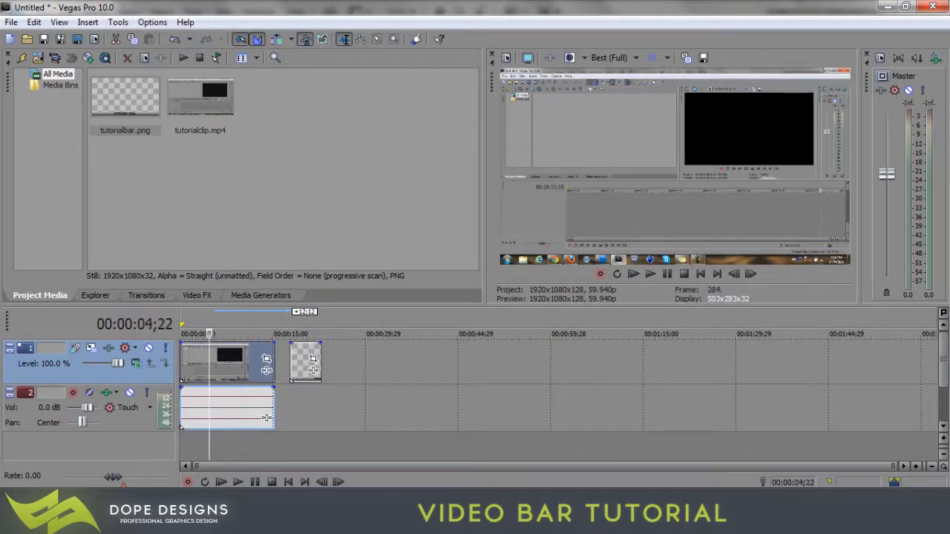
pyautogui.click(193, 334)
pyautogui.press('space')
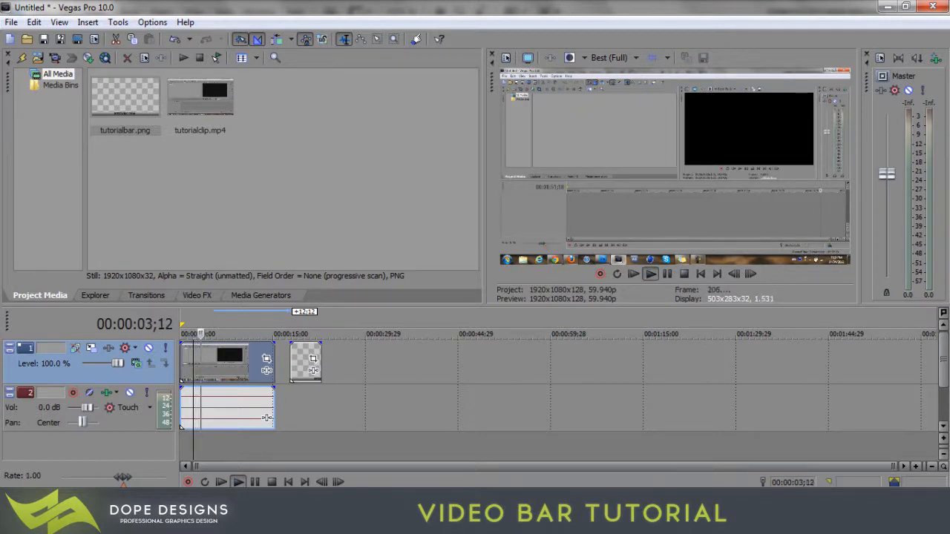
pyautogui.press('Return')
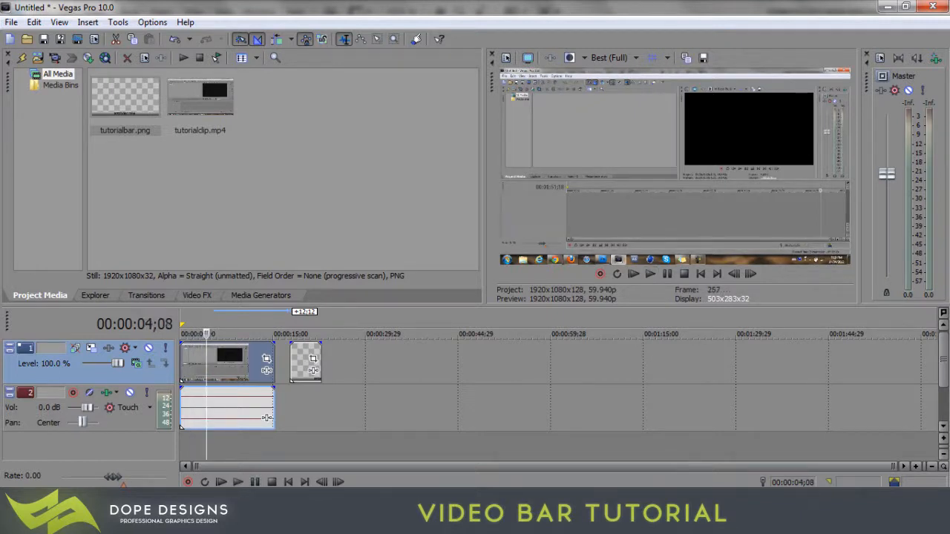
# Step: Jump to the bar image near 19 seconds and bring up the track's context menu
pyautogui.click(298, 341)
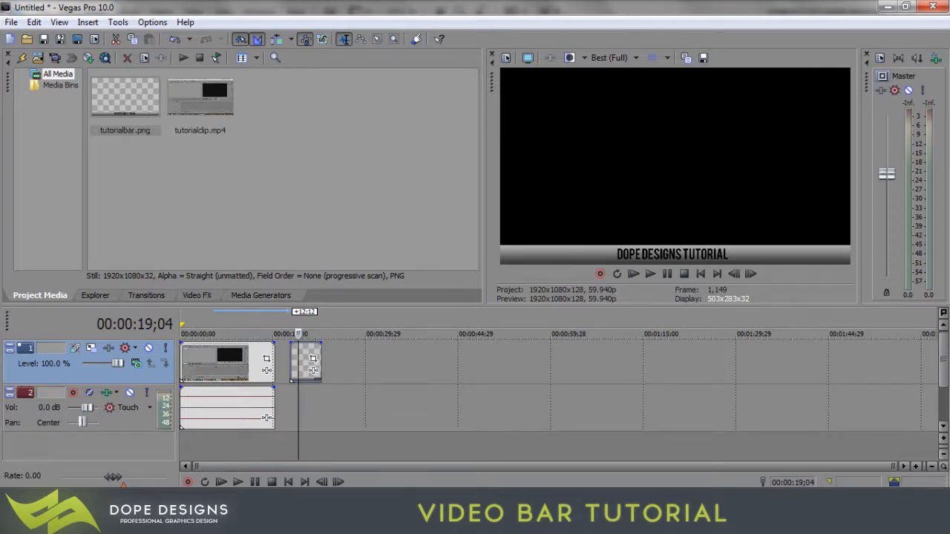
pyautogui.rightClick(313, 368)
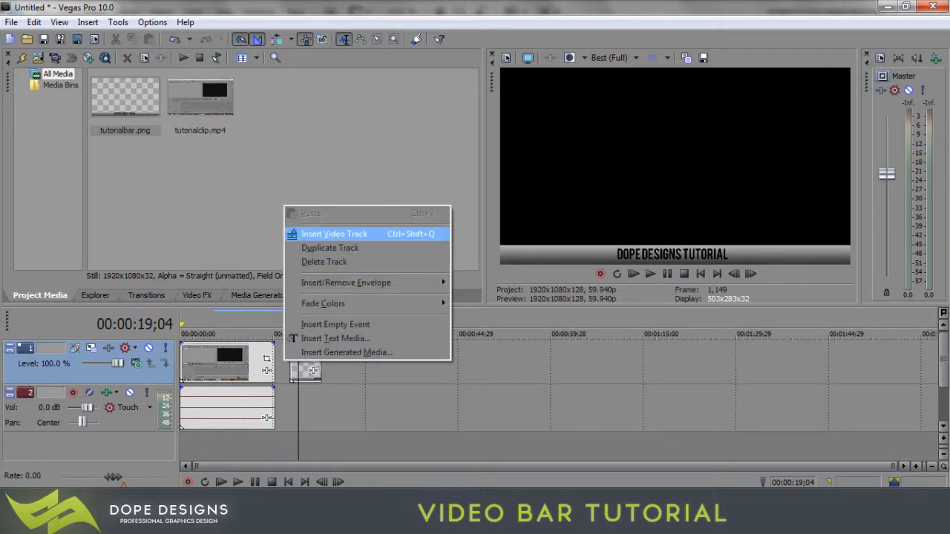
# Step: Insert a new empty video track on top and position the play cursor near 19 seconds
pyautogui.click(334, 233)
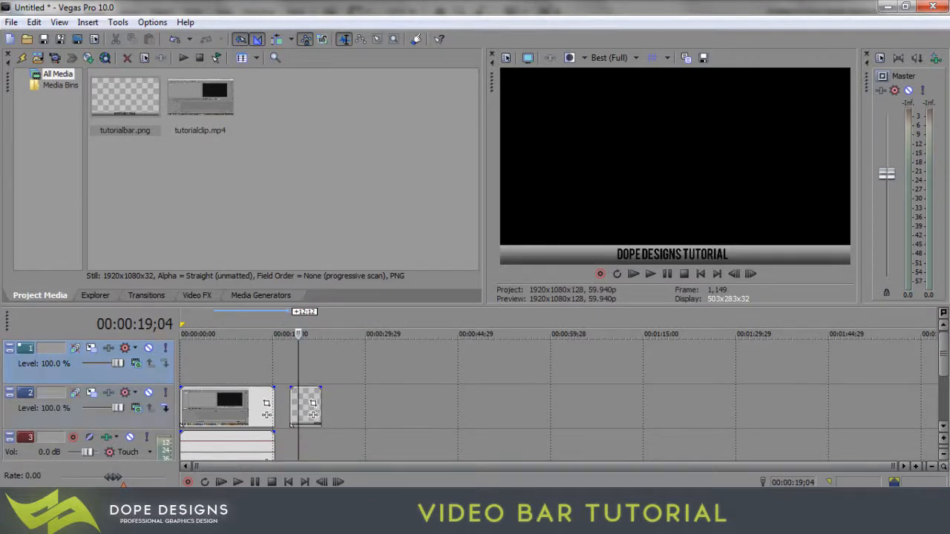
pyautogui.click(304, 406)
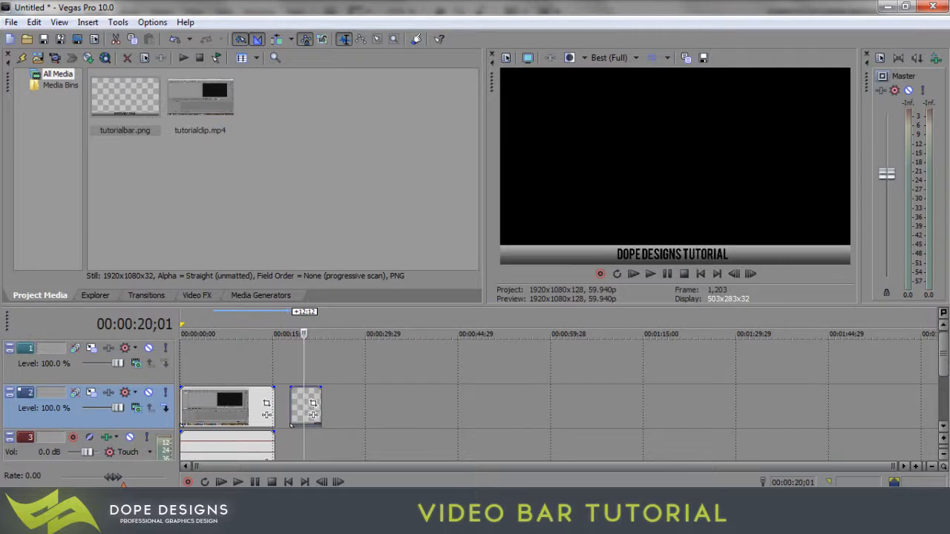
pyautogui.click(299, 371)
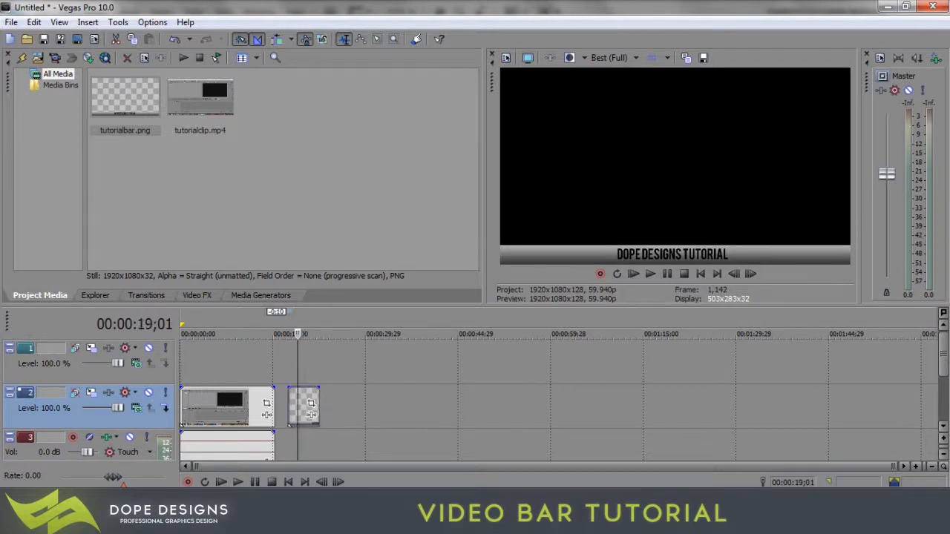
pyautogui.click(273, 371)
# Step: Move the tutorialbar image onto the new top track and stretch it across the whole clip
pyautogui.moveTo(313, 410); pyautogui.dragTo(266, 365)
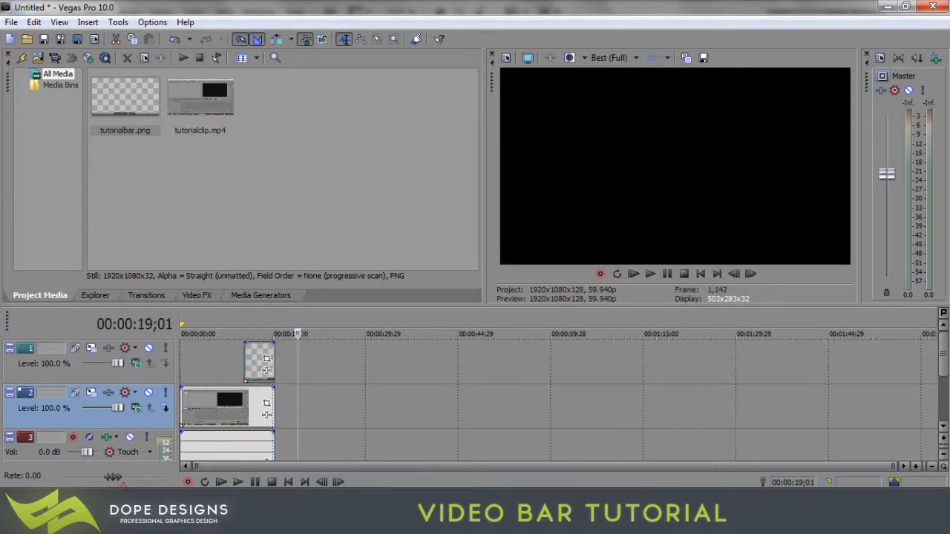
pyautogui.moveTo(246, 364); pyautogui.dragTo(181, 363)
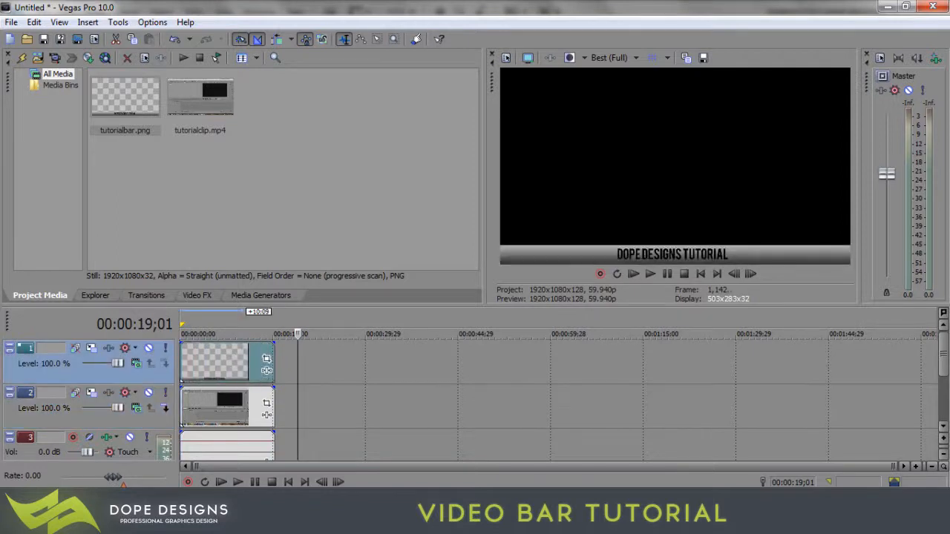
pyautogui.click(211, 363)
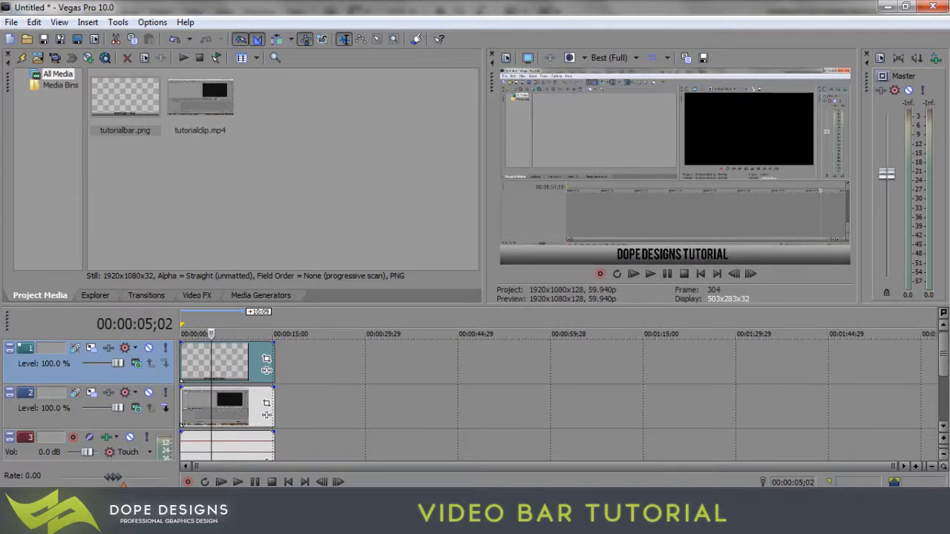
pyautogui.click(227, 363)
pyautogui.click(197, 364)
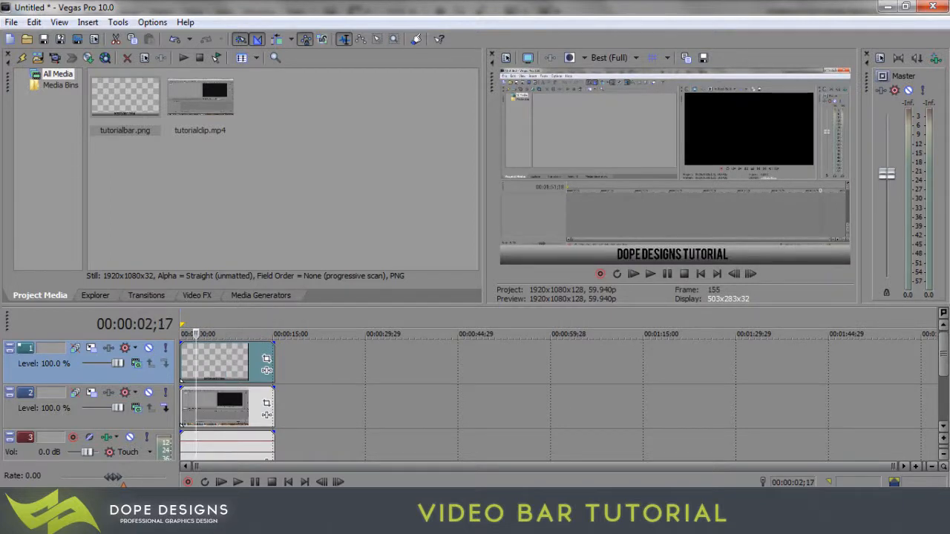
pyautogui.click(214, 363)
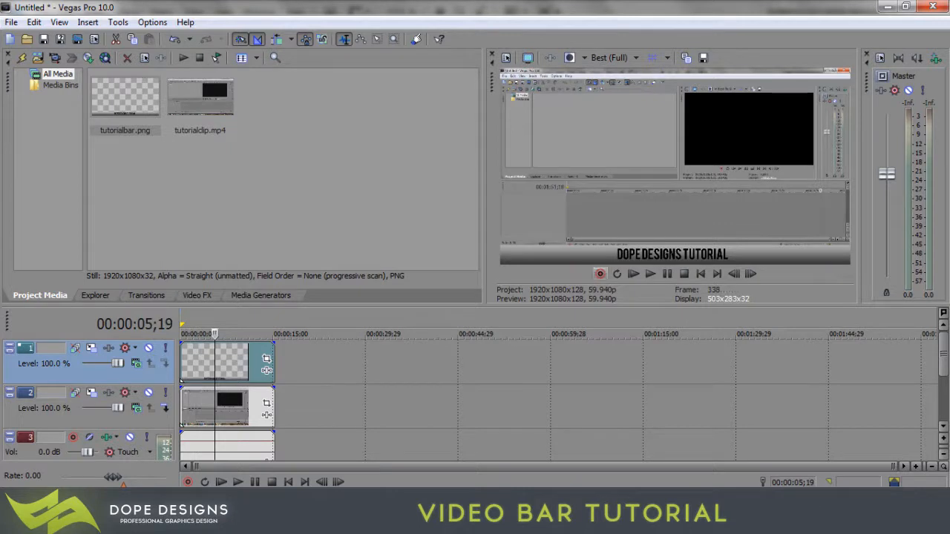